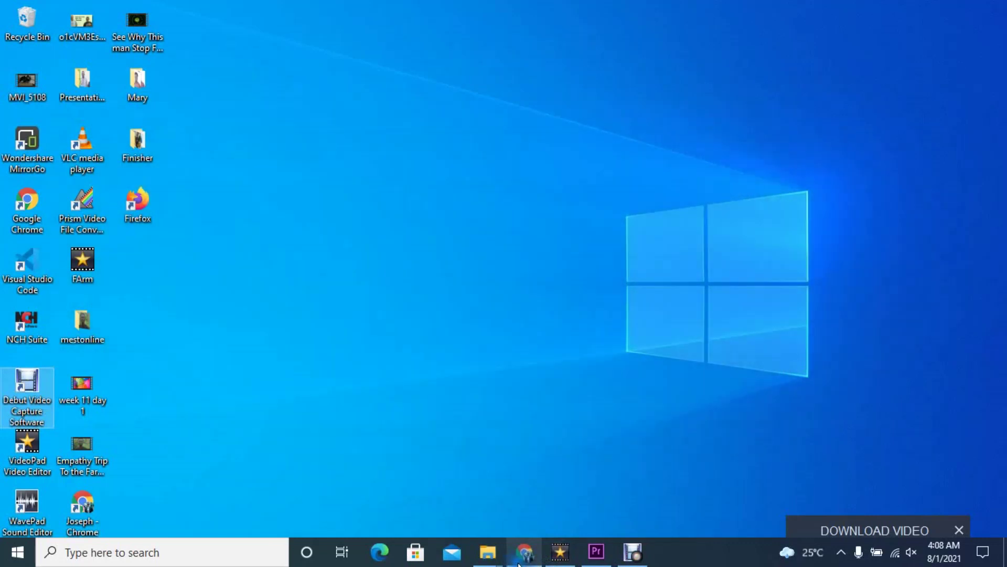
Bring the Chrome window showing the YouTube home page to the front from the taskbar
click(518, 563)
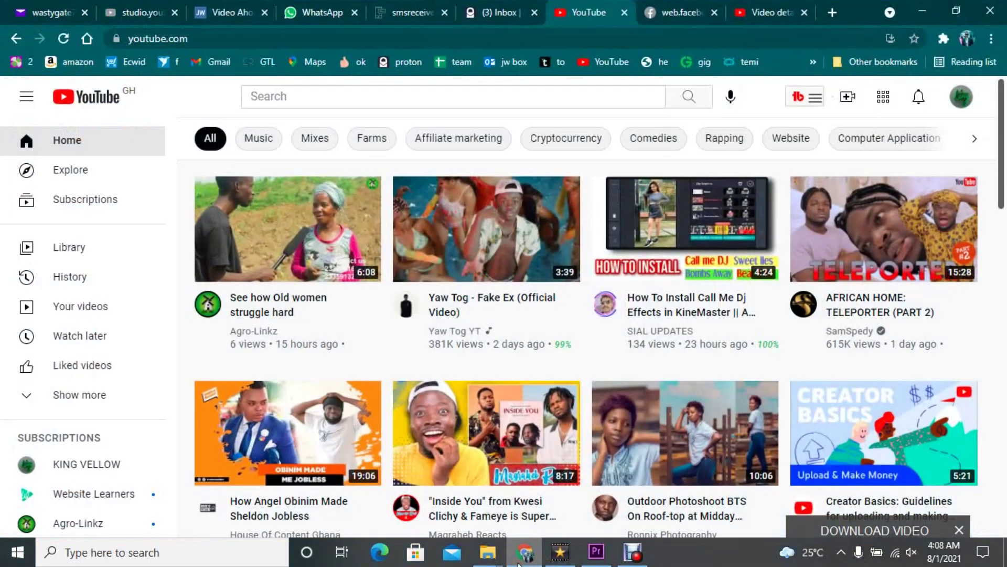
Go to the channel page through the account menu and scroll down to its uploaded videos
click(961, 98)
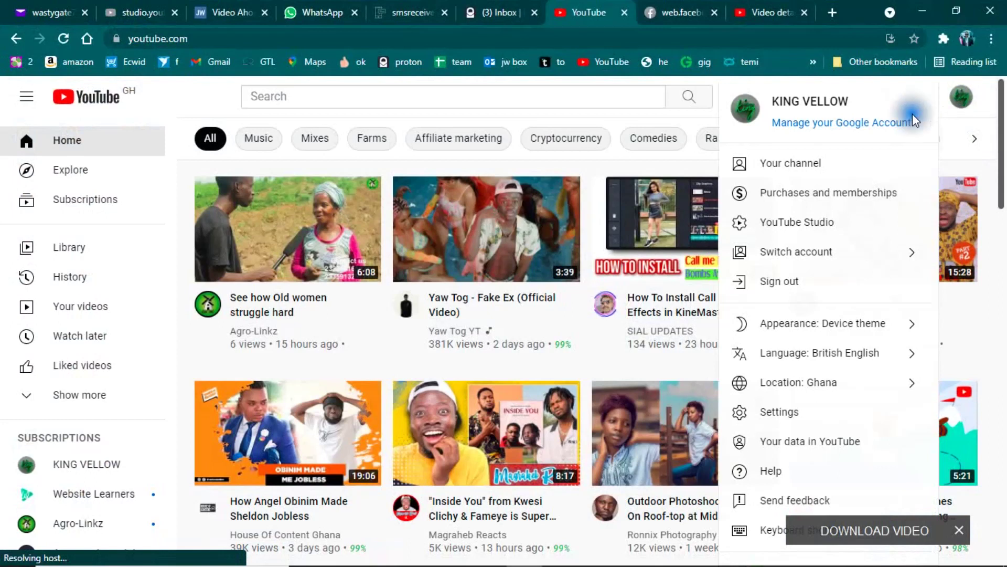
click(856, 163)
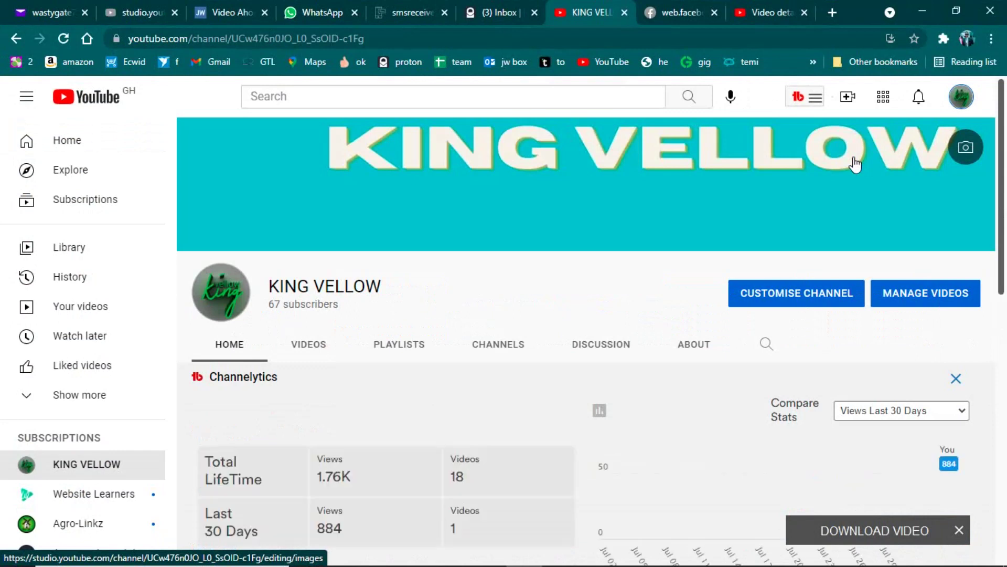
drag(1003, 147, 1003, 440)
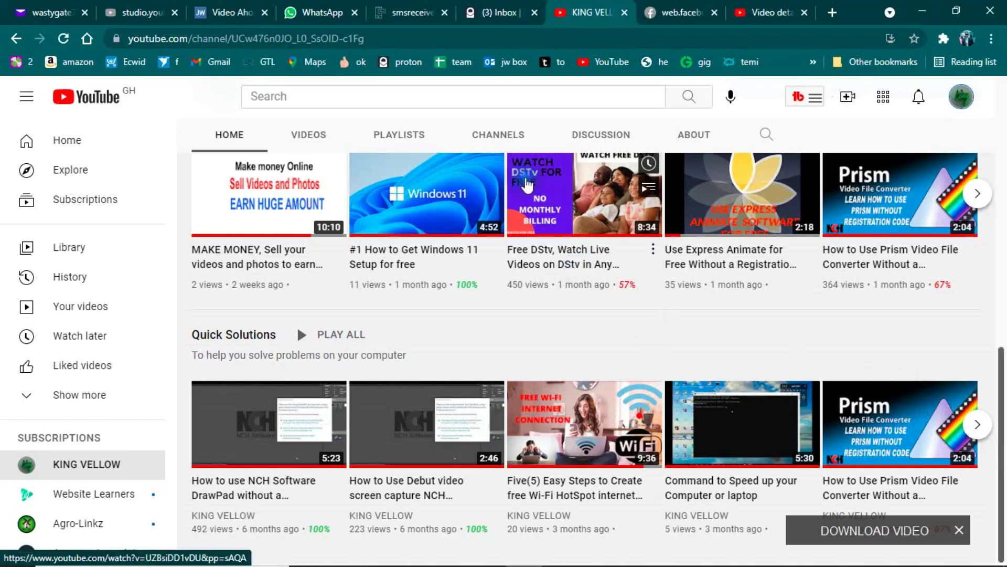
Copy the ProtonMail account's e-mail address from its account menu, then return to the YouTube tab
click(495, 16)
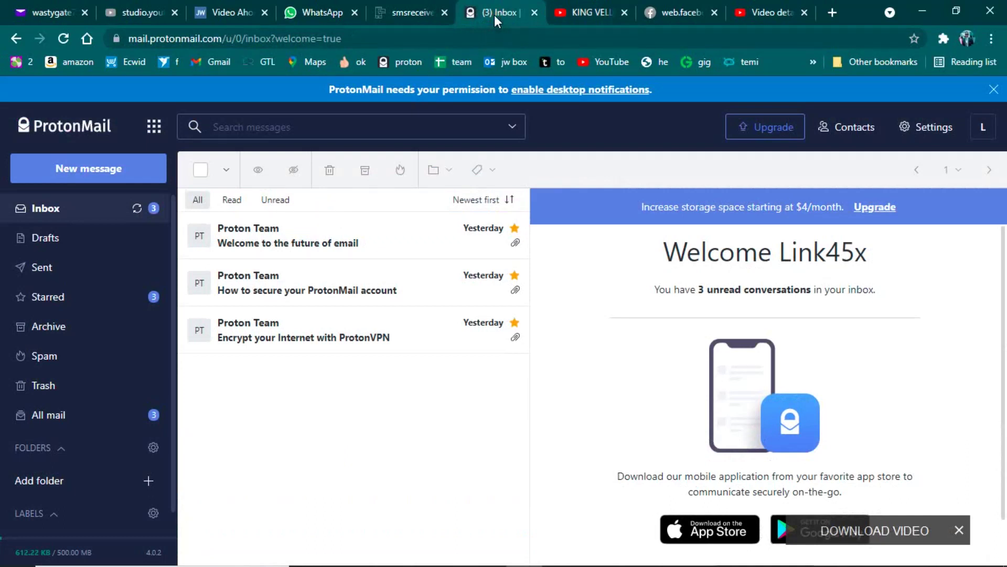
click(982, 127)
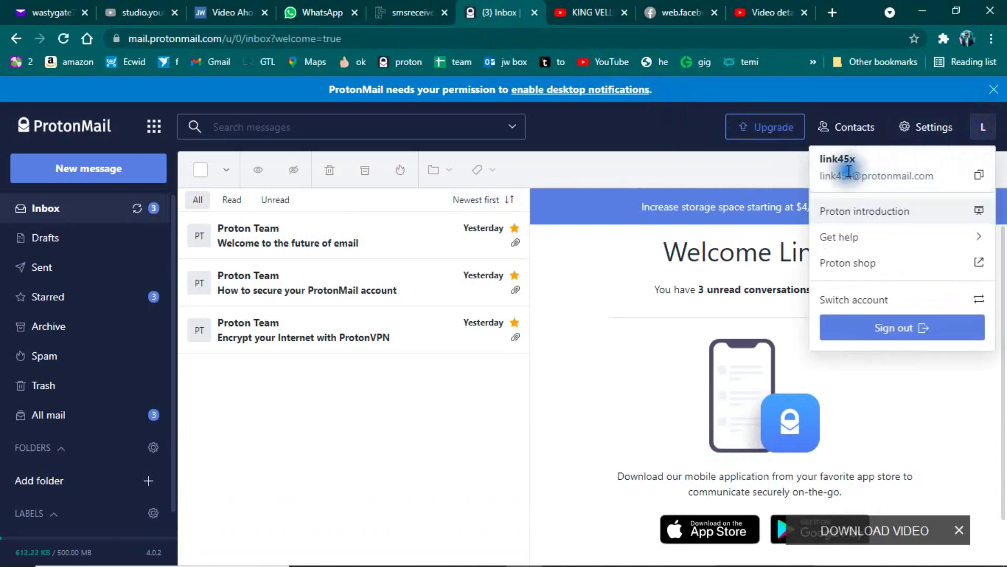
drag(821, 181, 942, 176)
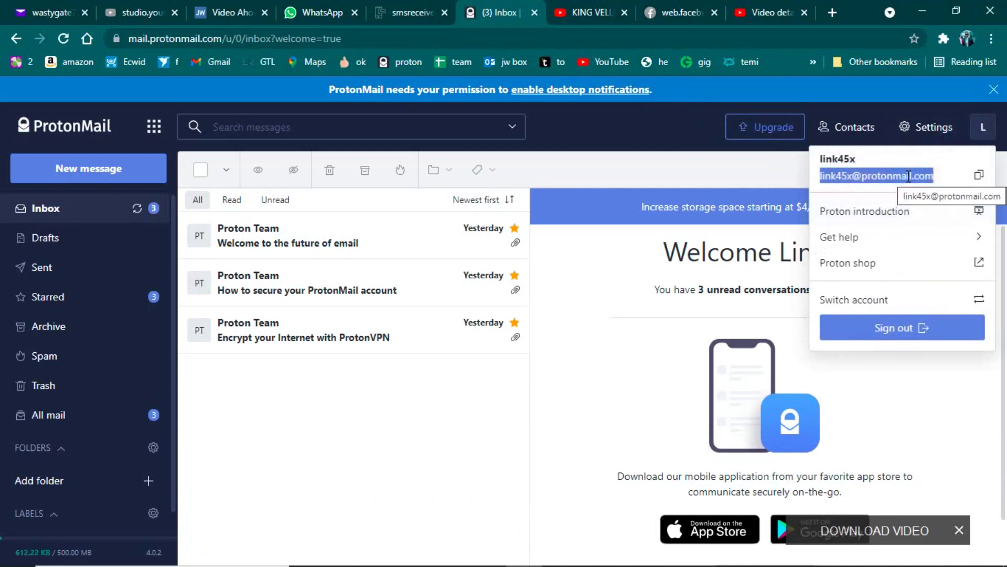
right_click(909, 177)
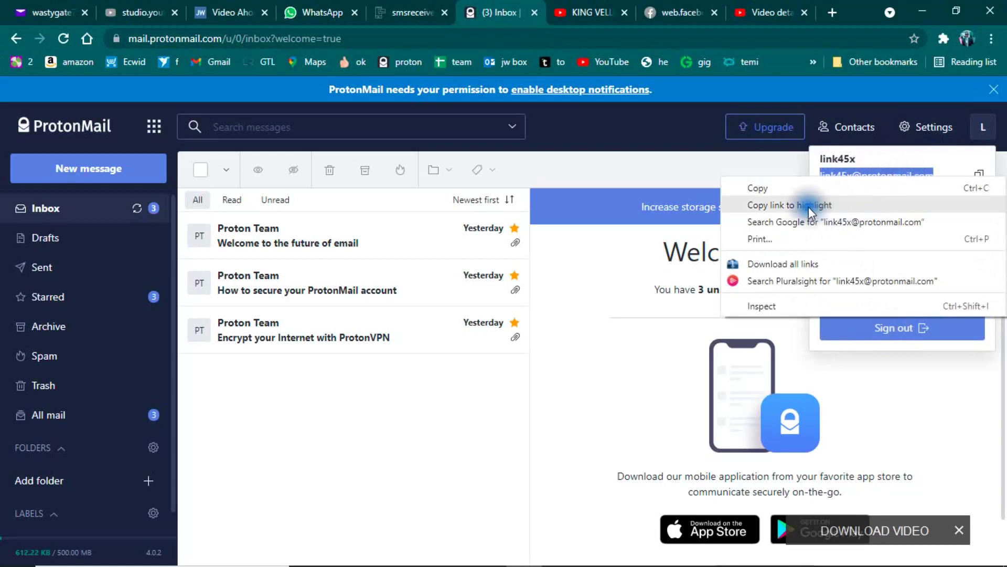
click(832, 189)
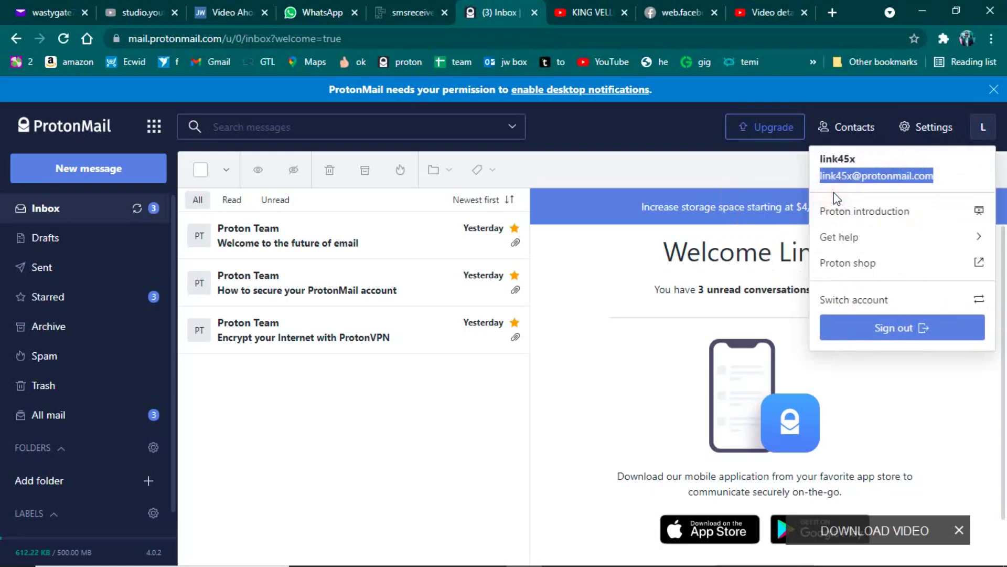
click(590, 10)
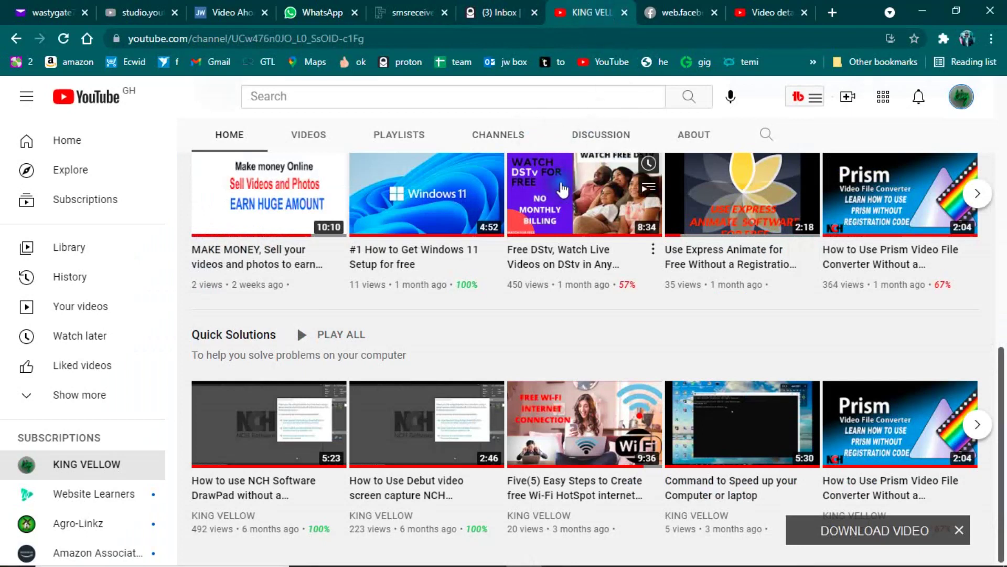
Open the account switcher, dismiss the download bar, and choose to add another account
mouse_move(577, 172)
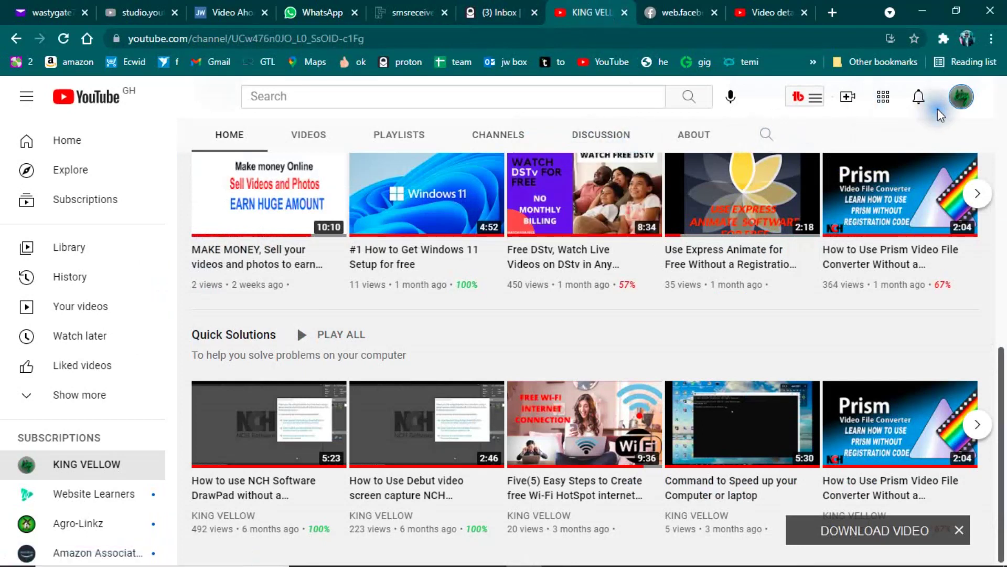
click(960, 97)
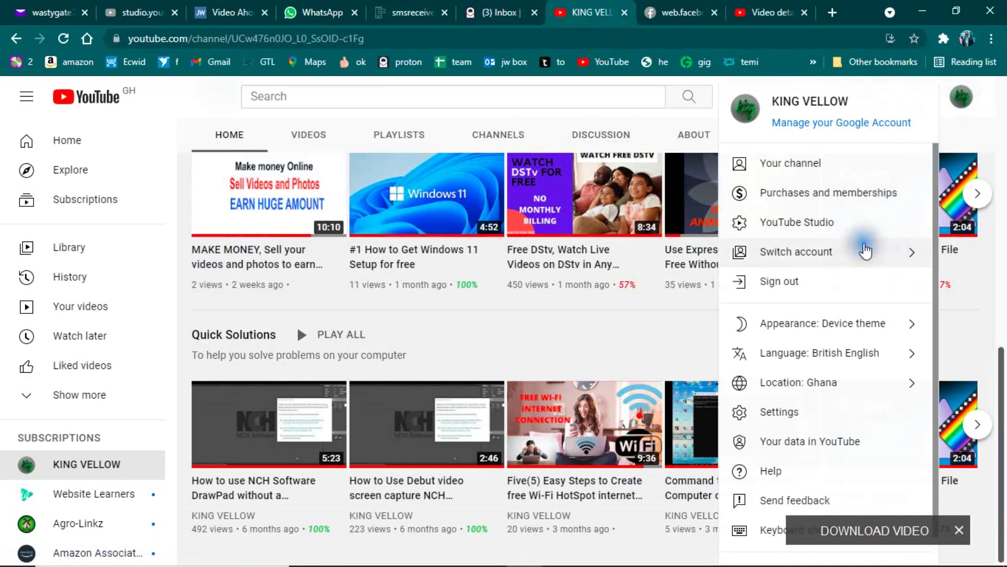
click(876, 251)
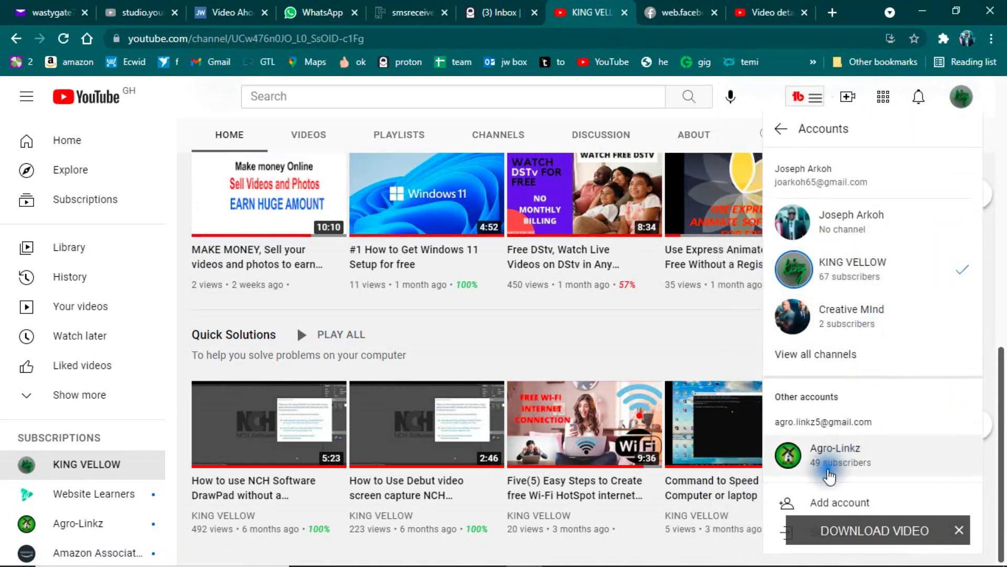
click(815, 493)
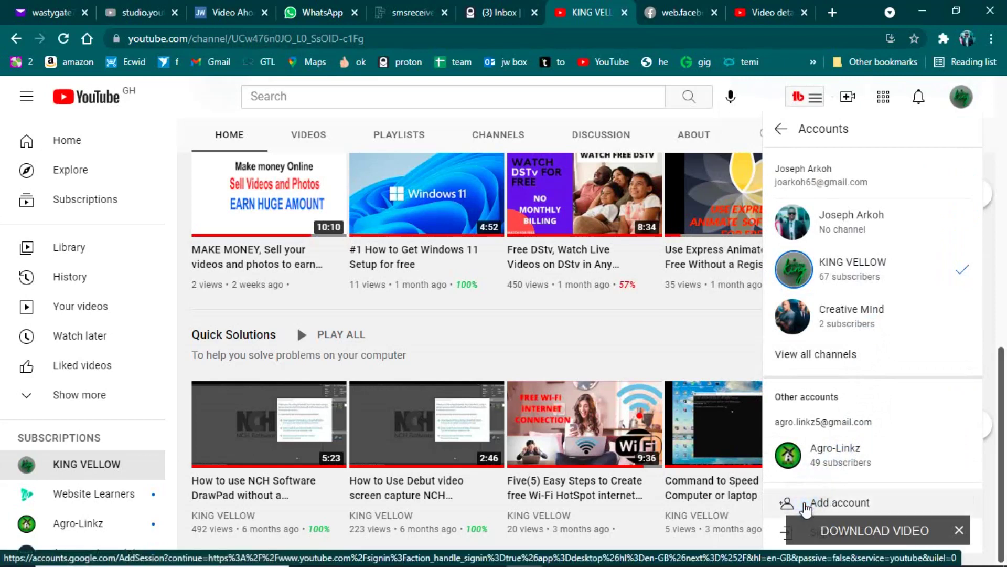
click(959, 531)
click(871, 502)
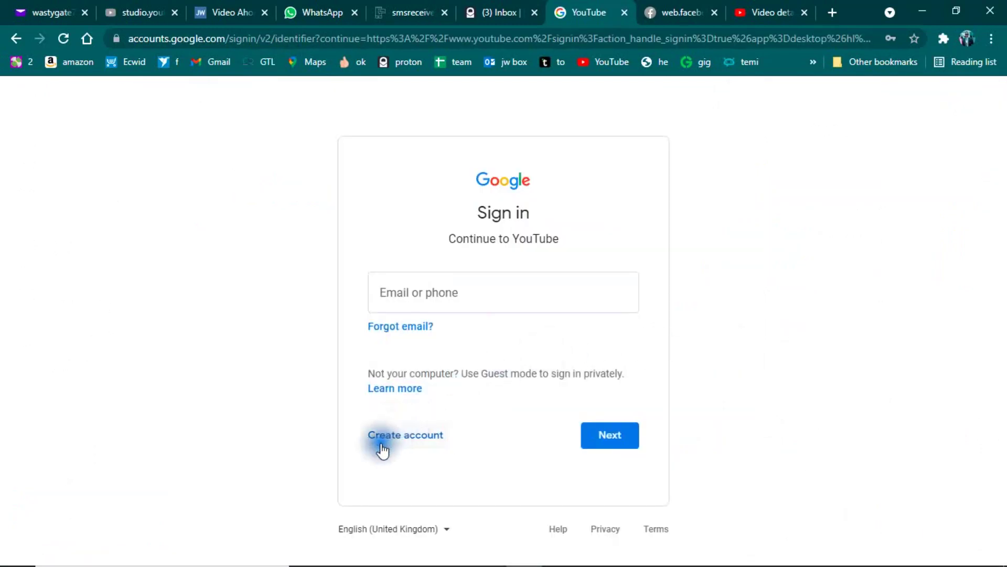
Choose Create account for personal use on the Google sign-in page
click(411, 436)
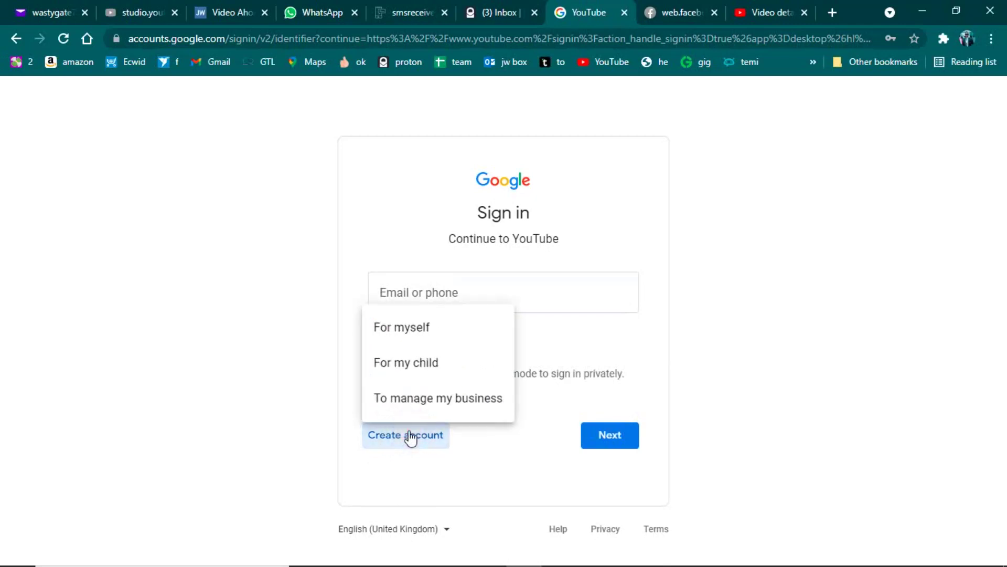
click(419, 327)
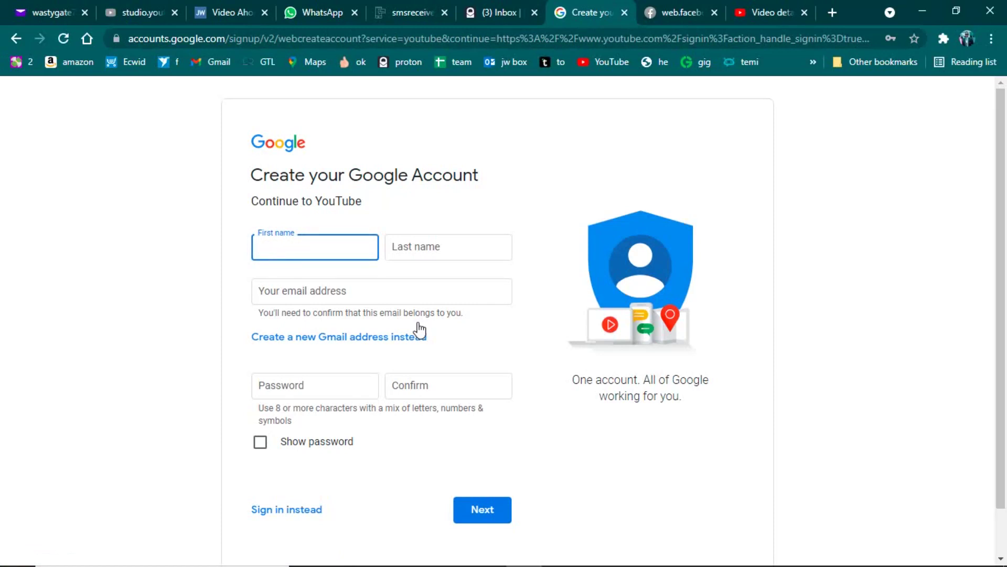
Enter a first name and a last name in the sign-up form
text(Link)
click(468, 245)
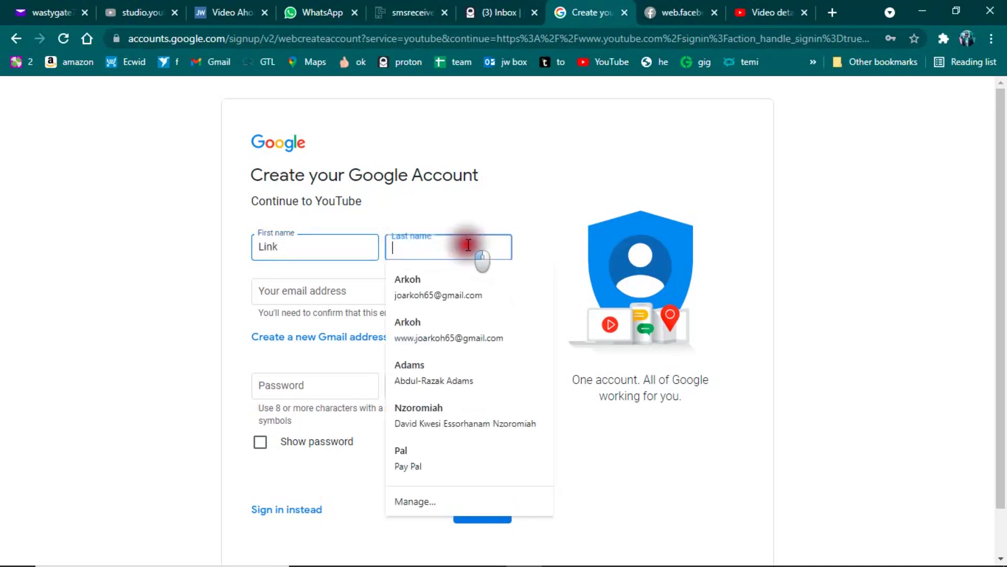
text(45)
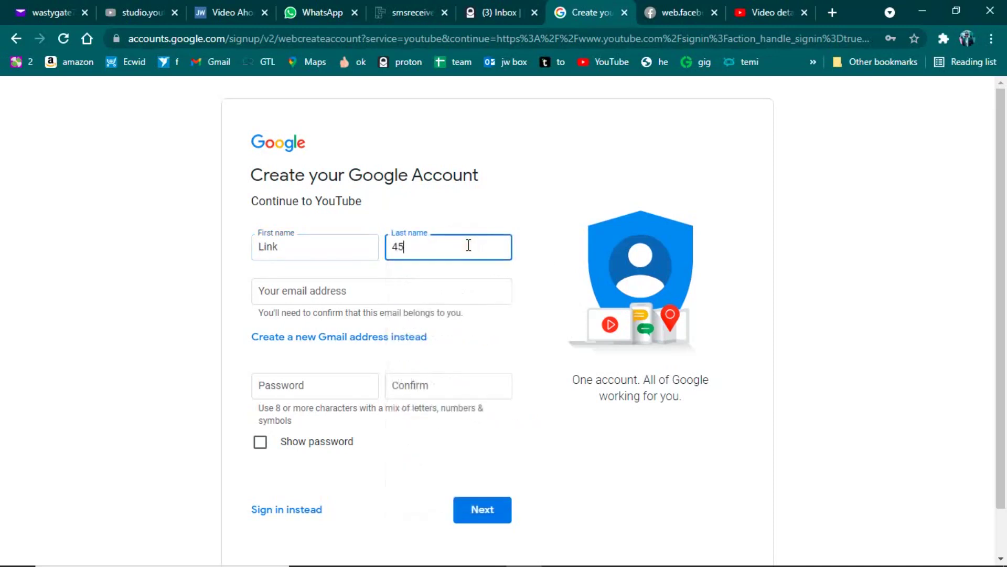
text(x)
Paste the copied ProtonMail address into the email field and correct its mistyped letter
click(434, 292)
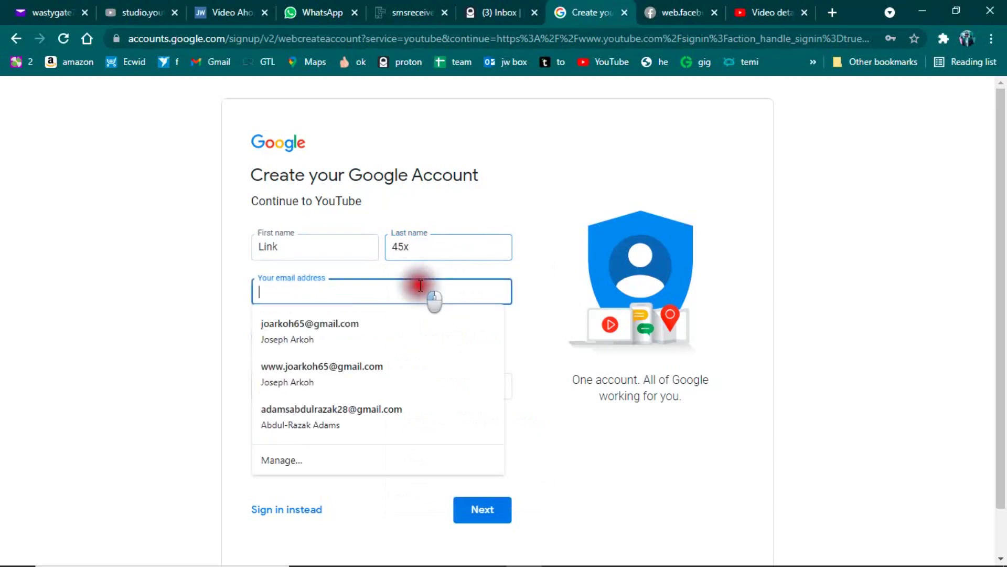
key(ctrl+v)
triple_click(327, 288)
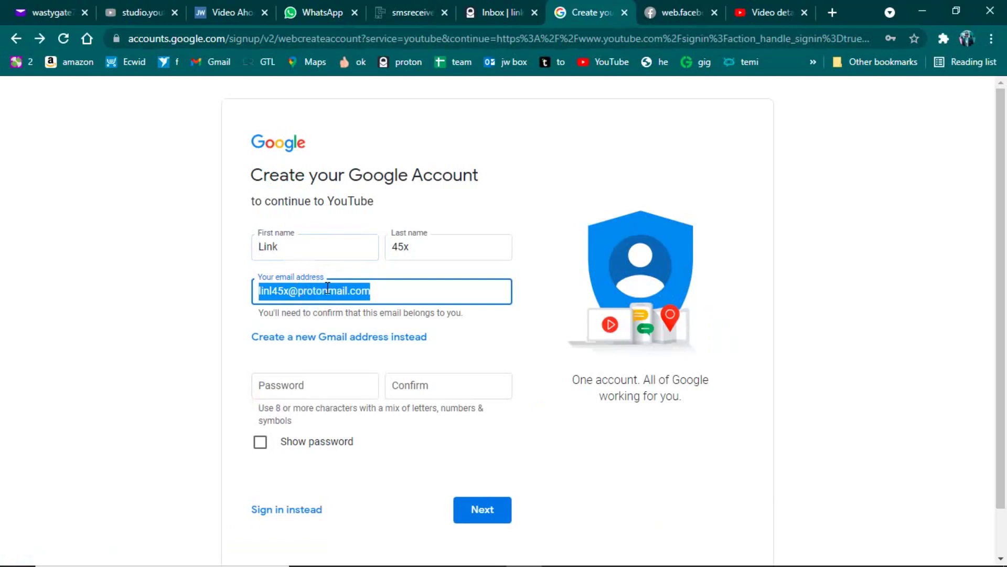
click(275, 292)
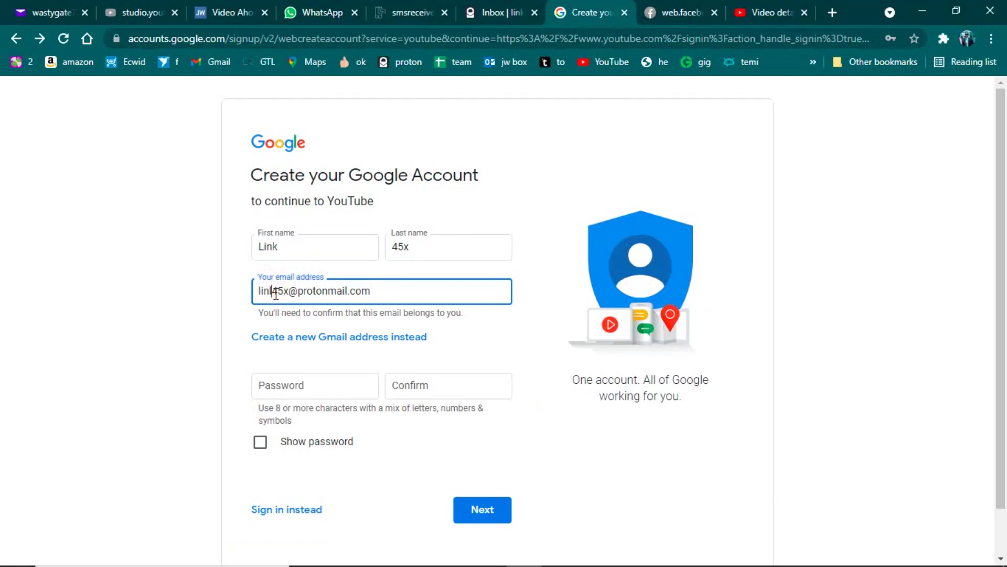
key(BackSpace)
text(k)
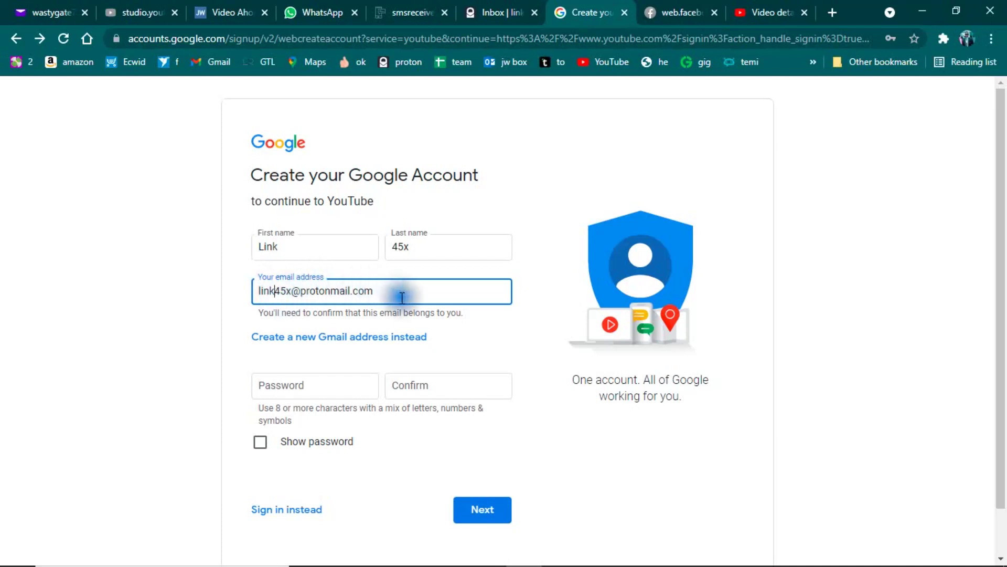
Enter the account password and type it again as confirmation
click(334, 388)
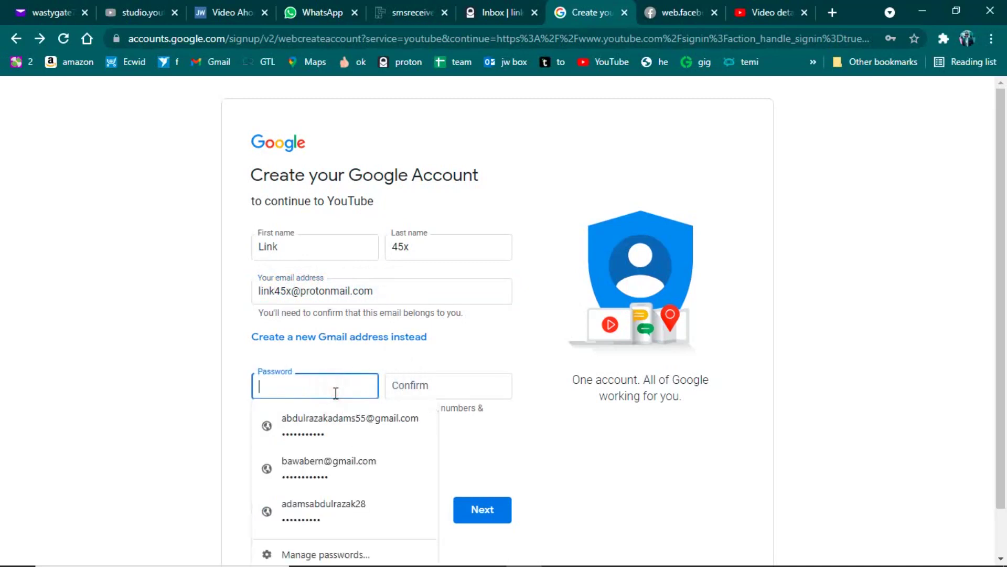
text(•••)
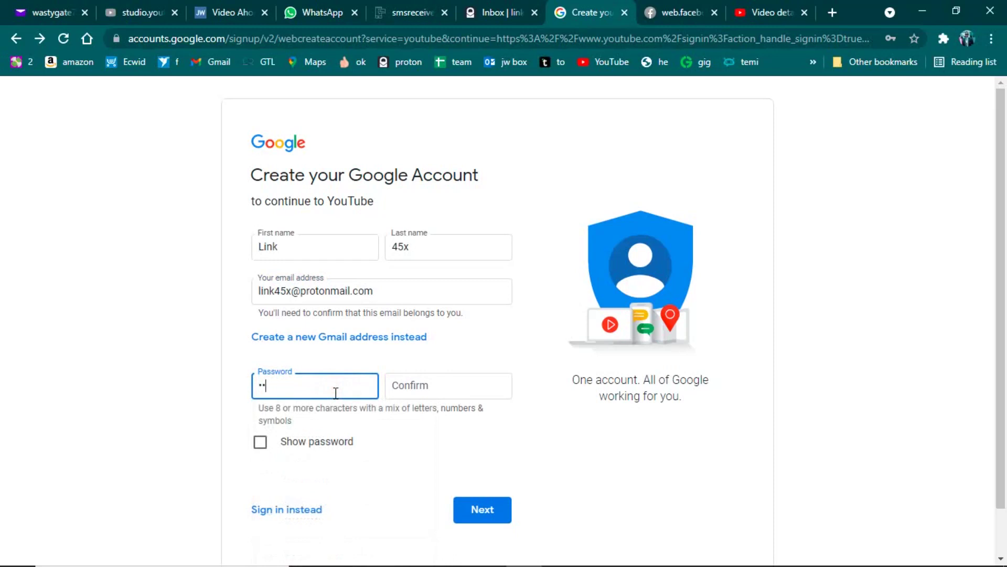
text(•••••)
click(416, 383)
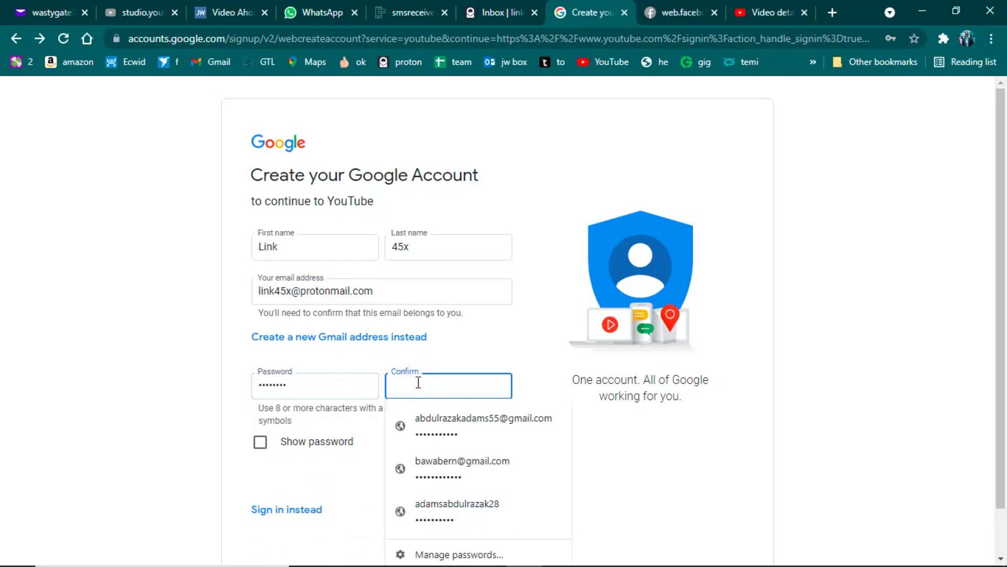
text(•••••)
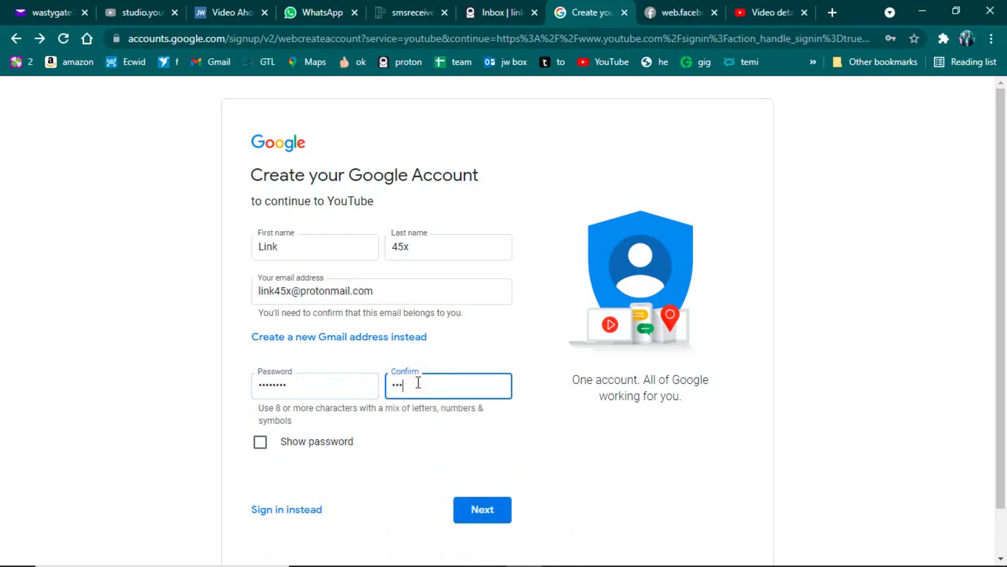
text(••••)
Submit the filled sign-up form to reach the Verify your email address page
click(484, 513)
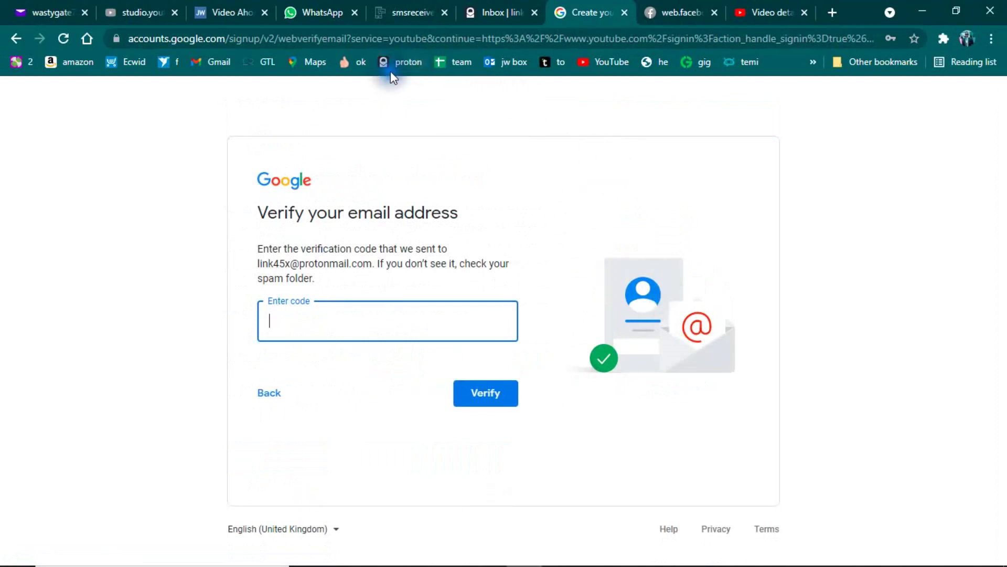
Find Google's verification email in ProtonMail, checking inbox and spam, and open it
click(493, 15)
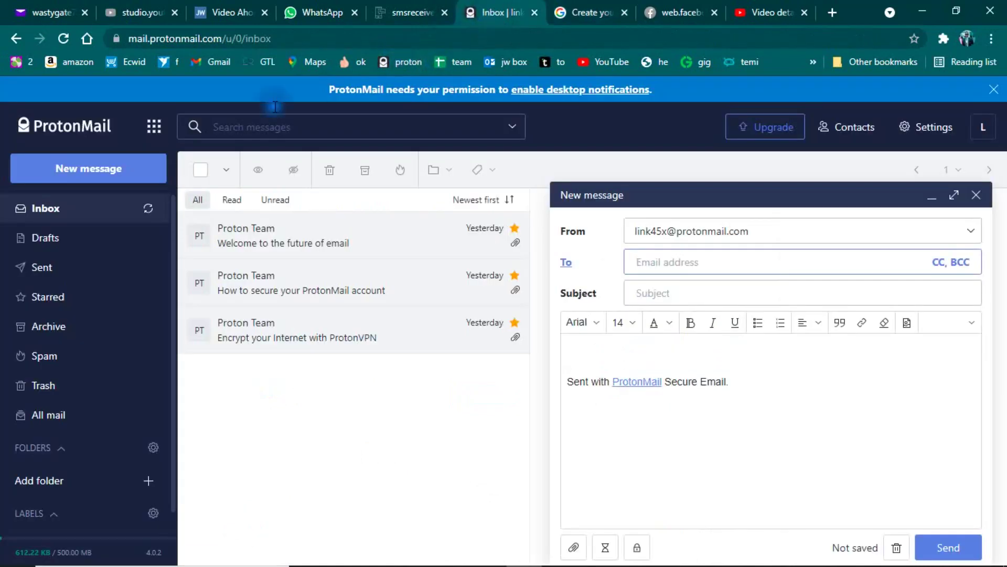
click(148, 209)
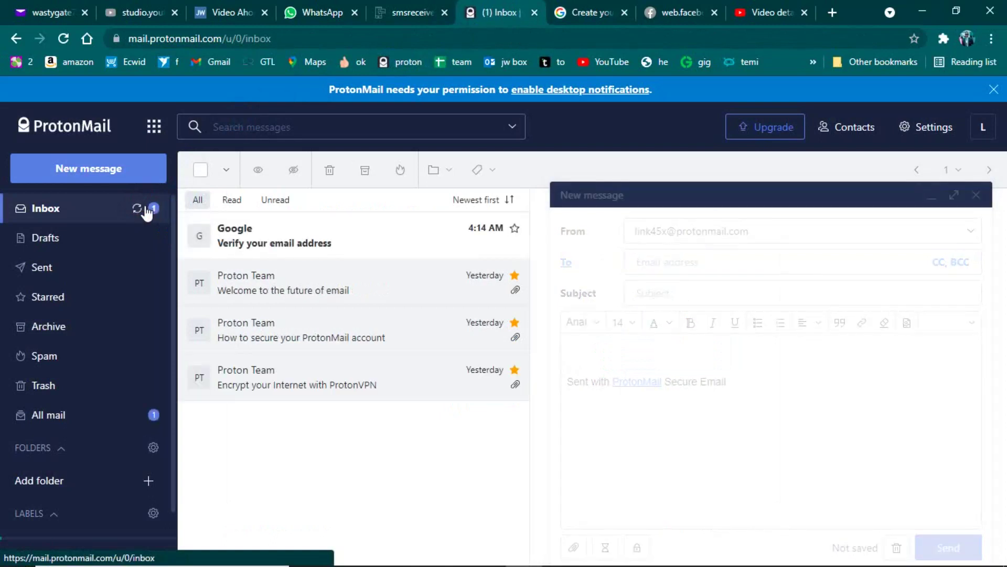
click(274, 241)
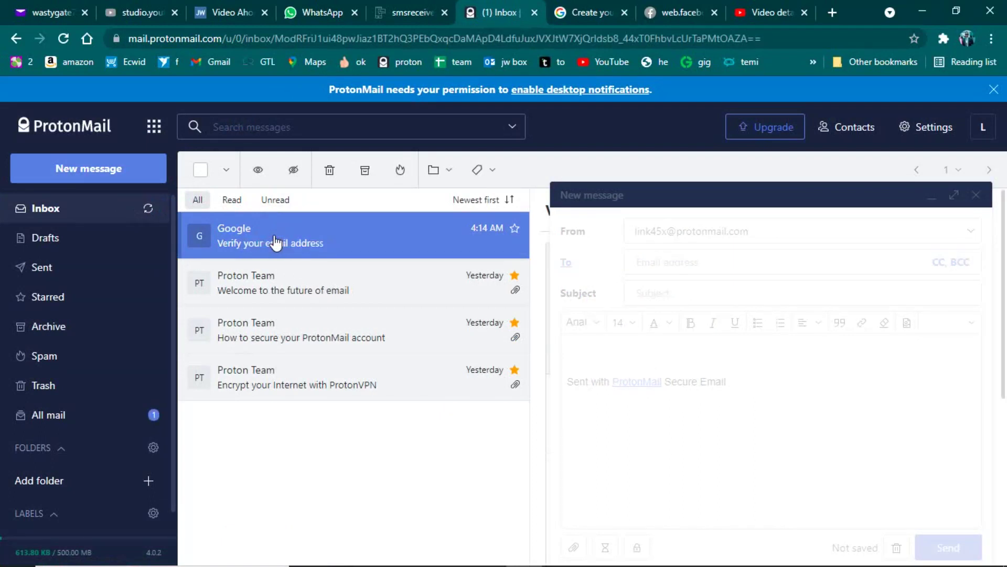
click(274, 241)
click(118, 355)
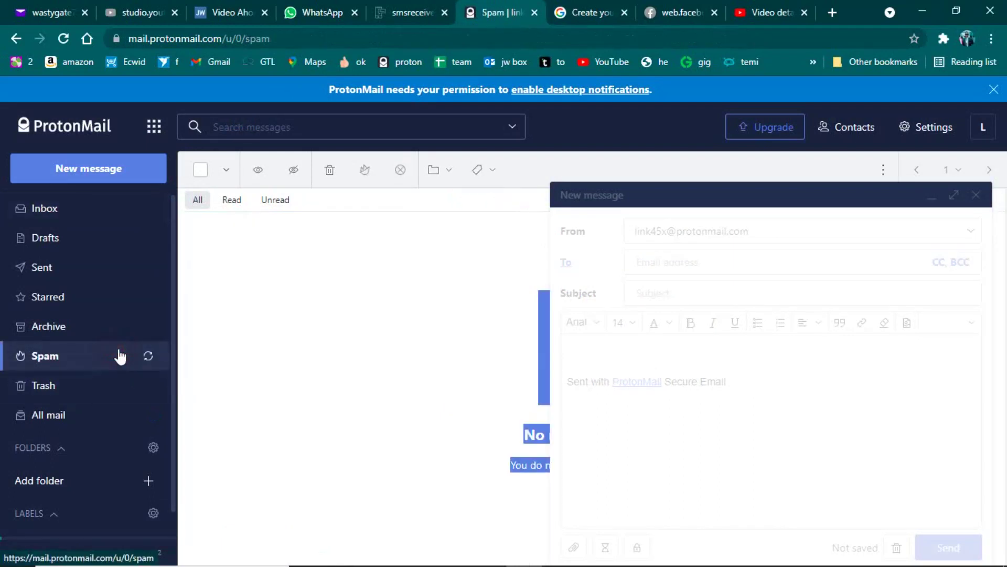
click(121, 209)
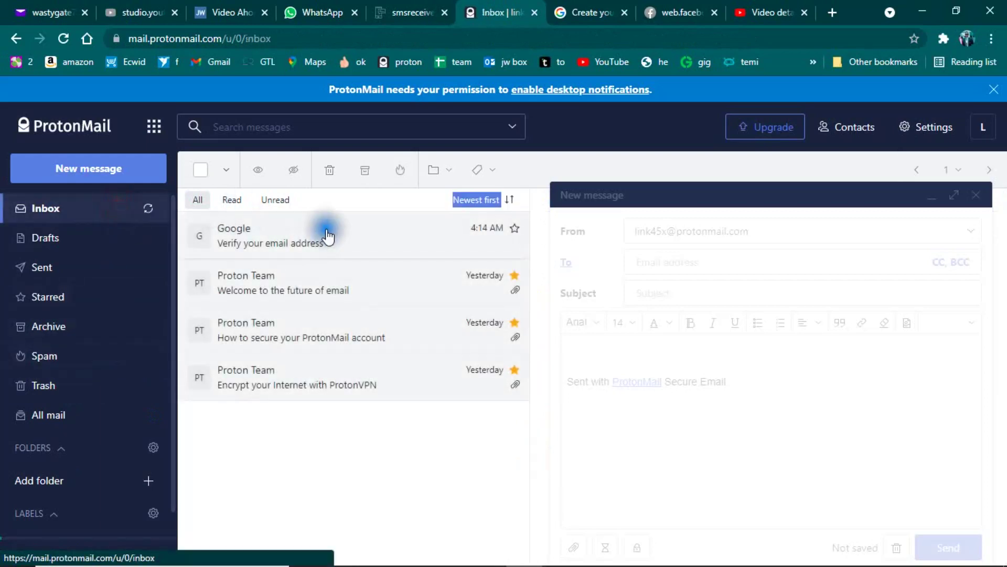
click(326, 251)
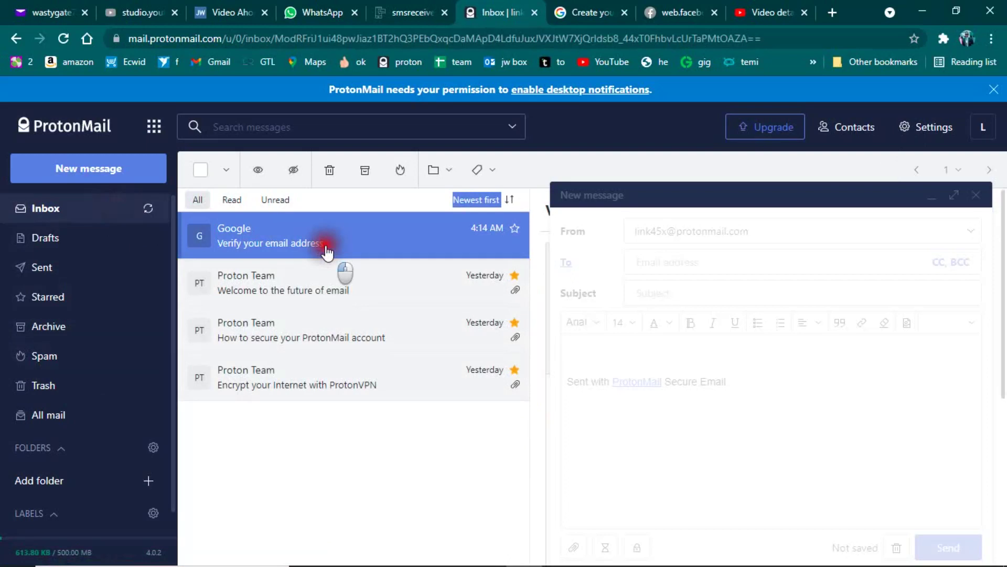
Close the blank draft and copy the six-digit verification code from the email
click(985, 198)
drag(1004, 278, 1004, 421)
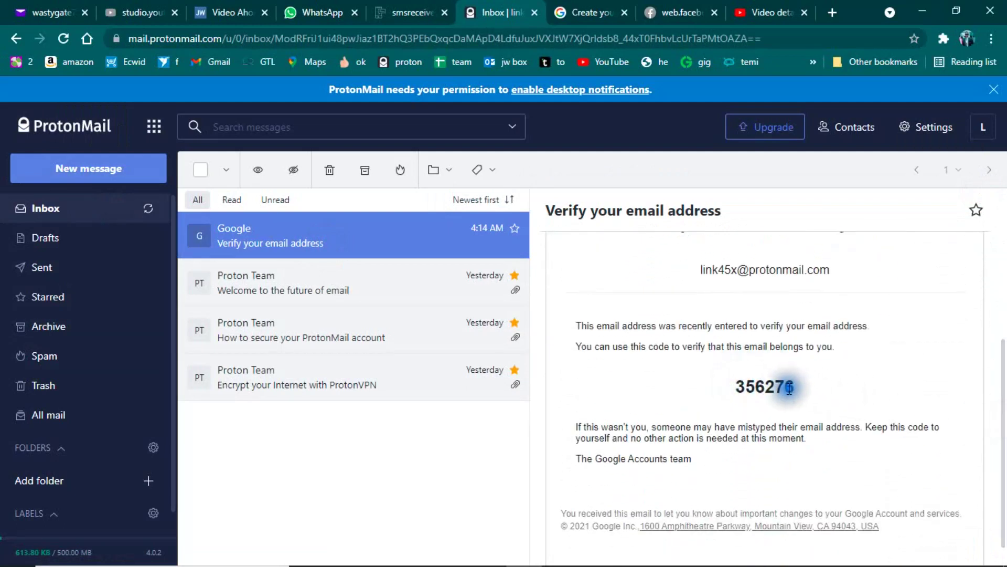
drag(739, 386, 777, 386)
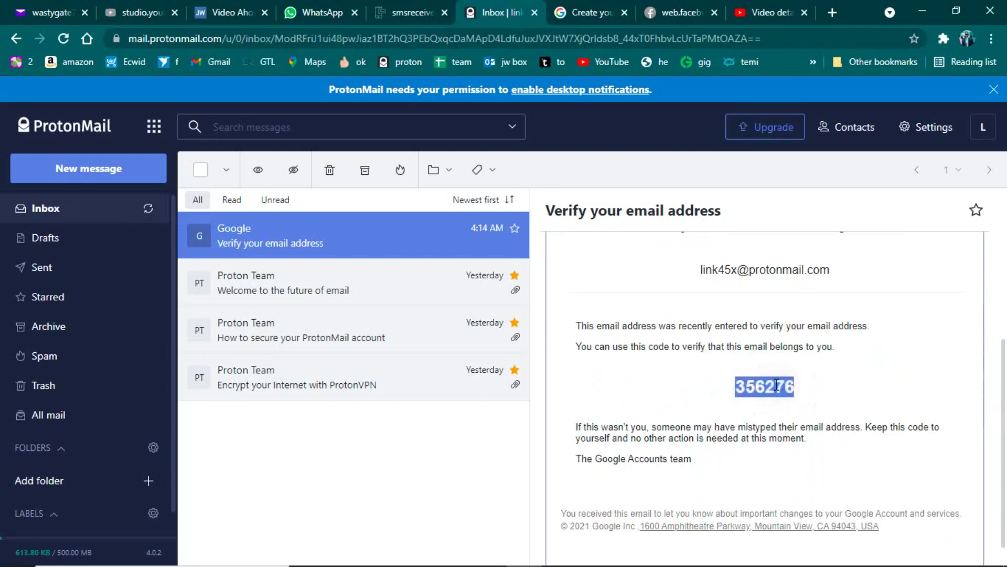
right_click(776, 386)
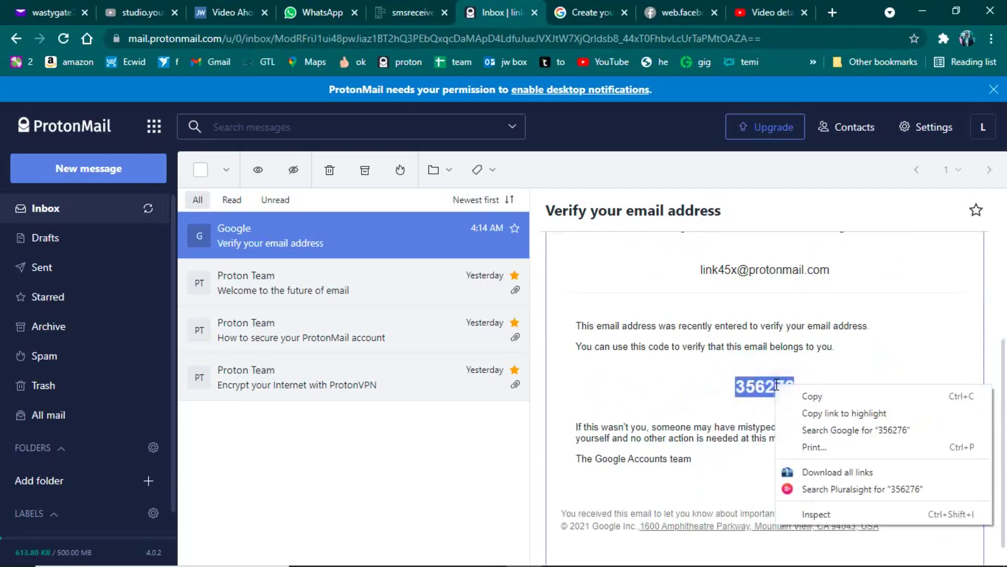
click(813, 397)
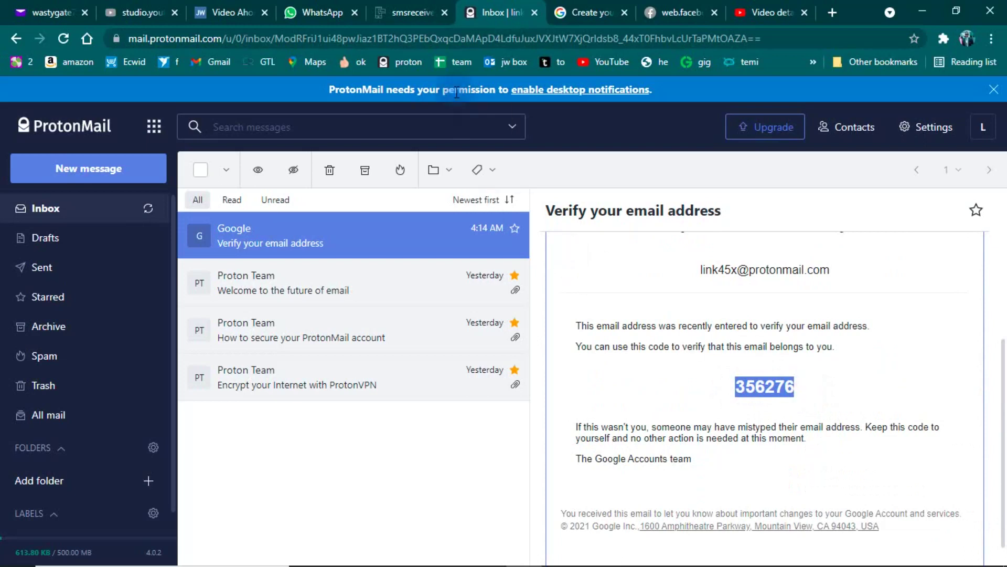
Enter the copied verification code on the Google sign-up page and verify it
click(574, 7)
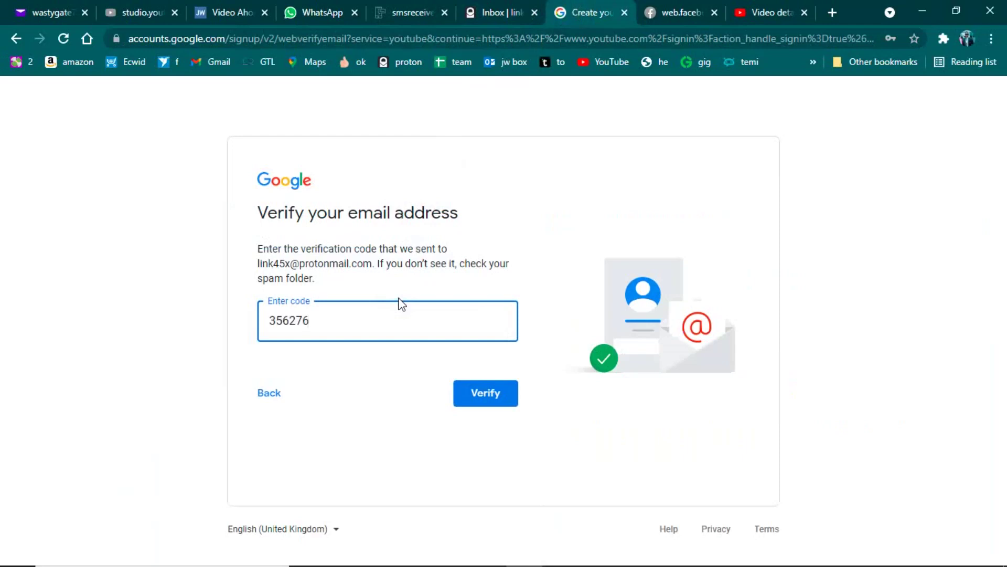
click(478, 407)
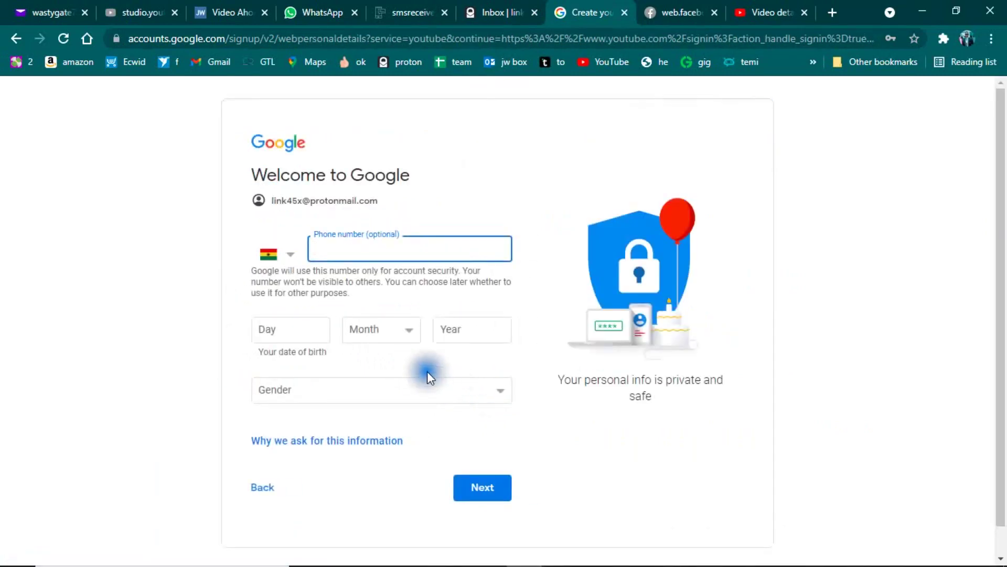
click(315, 324)
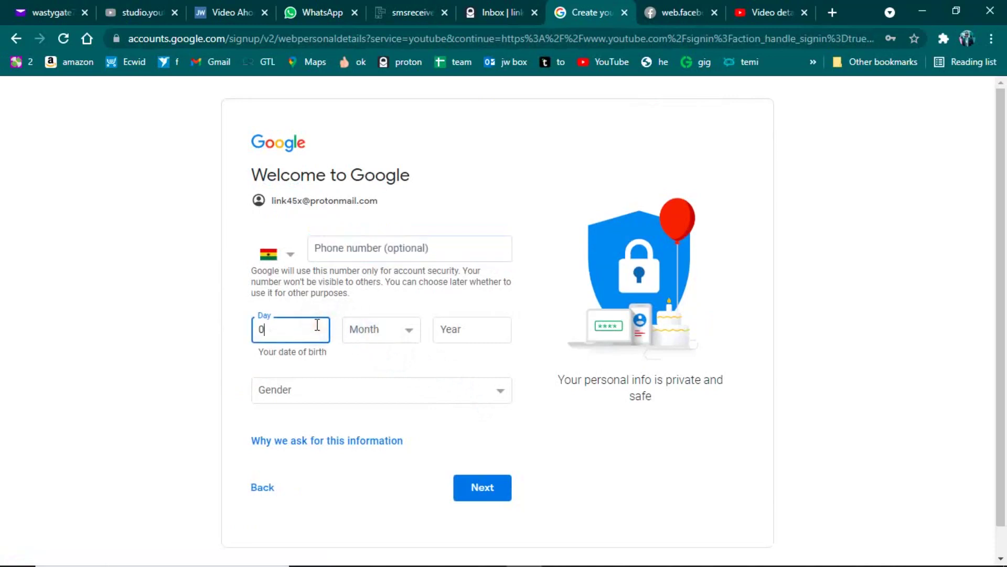
click(390, 334)
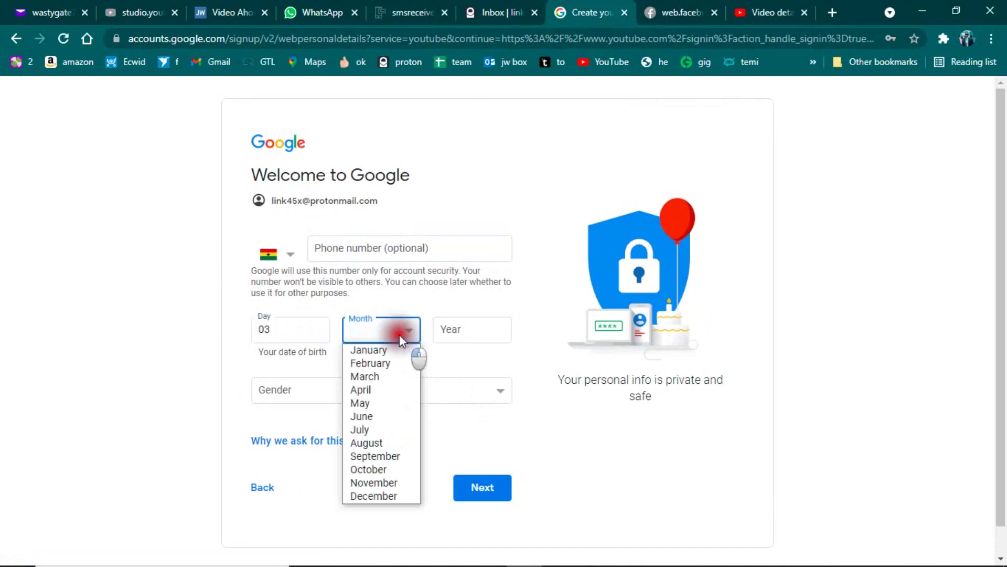
click(376, 365)
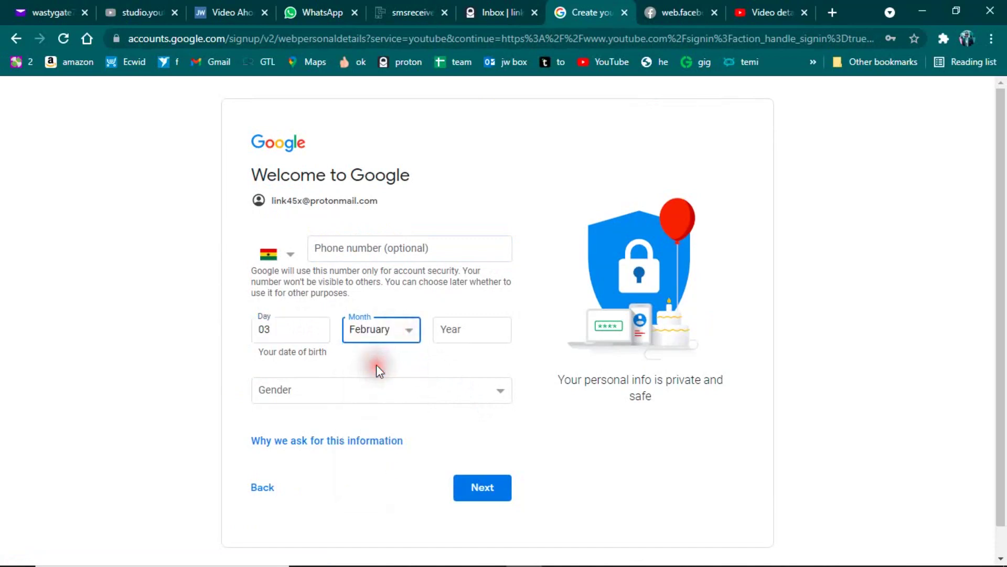
click(473, 329)
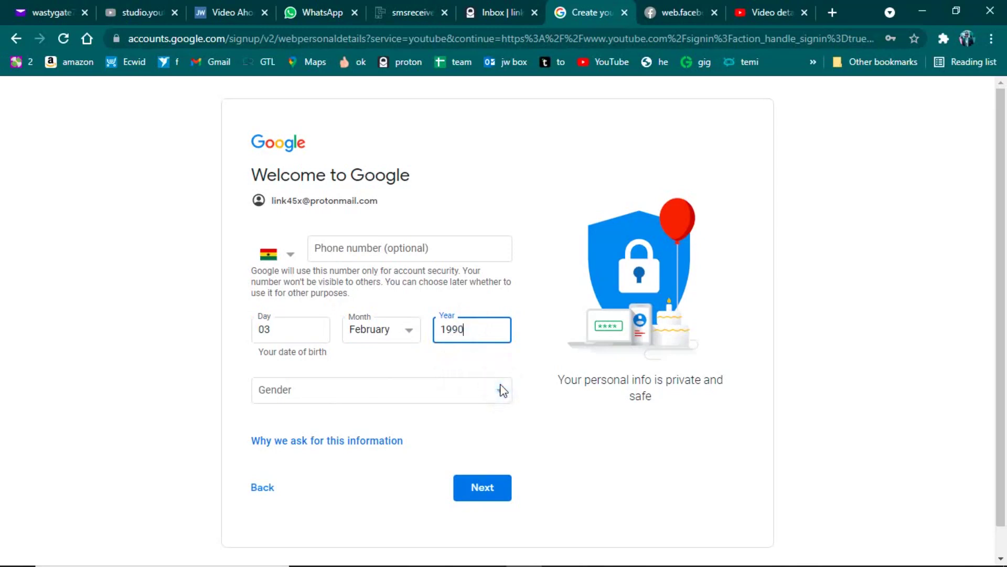
click(455, 363)
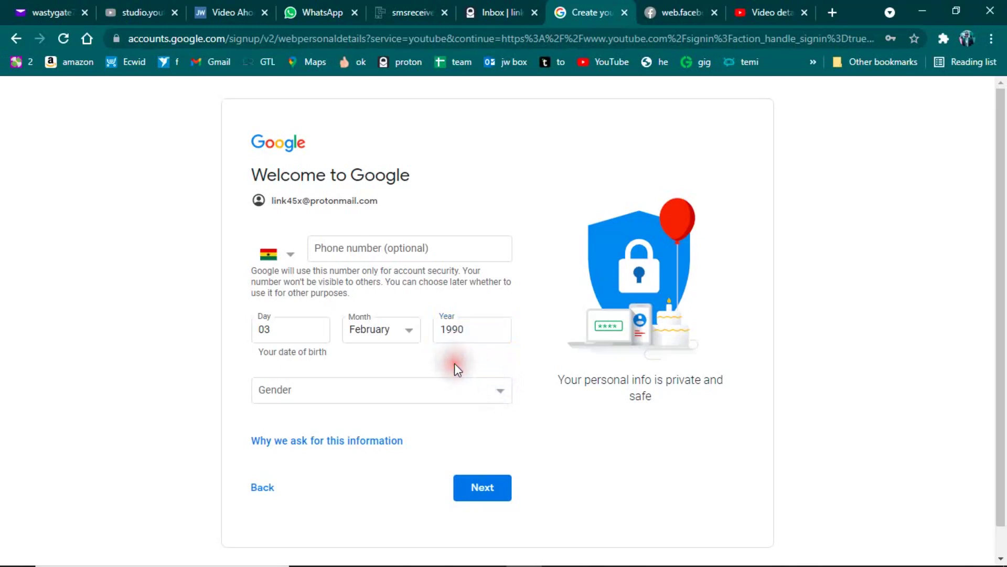
click(504, 388)
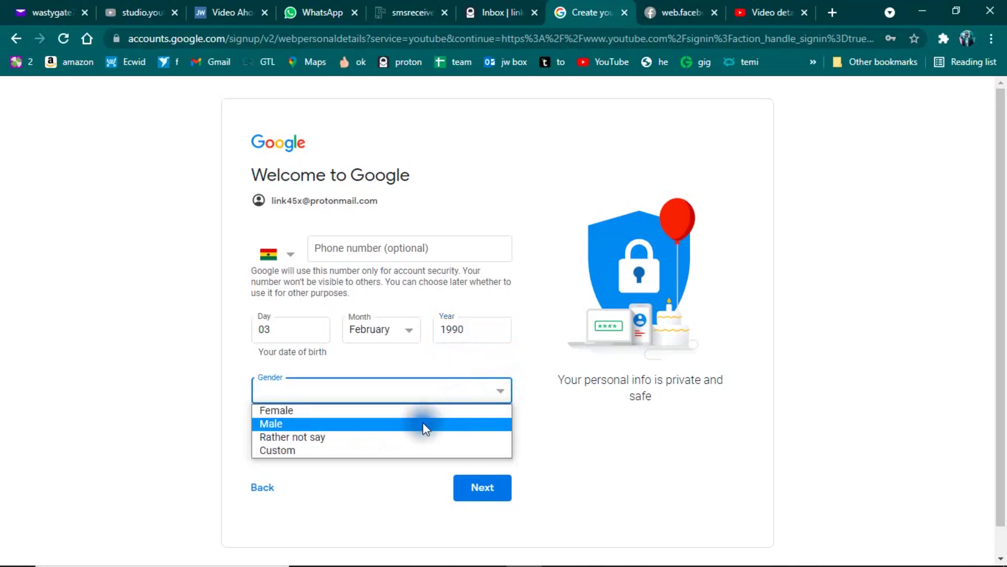
click(372, 436)
click(477, 488)
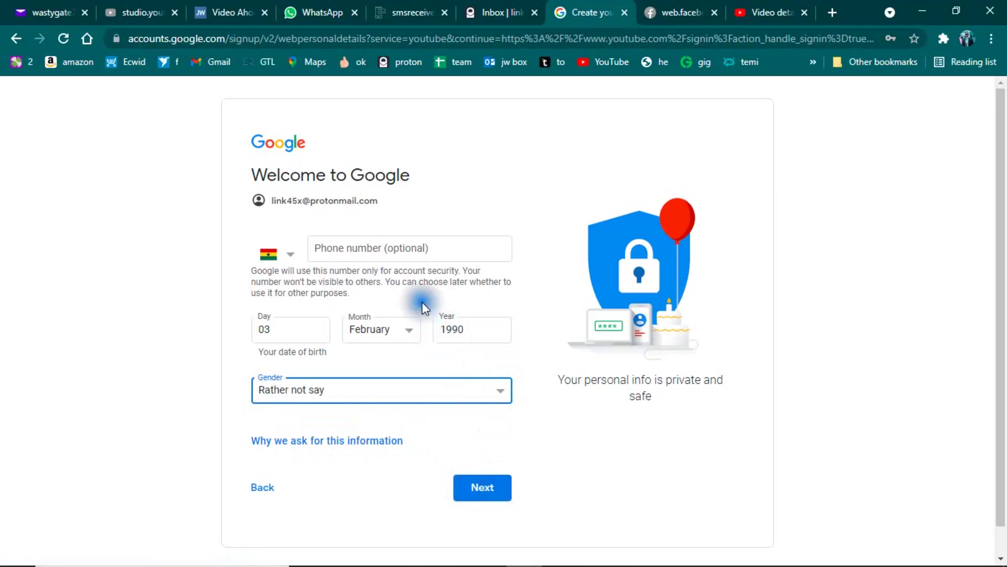
Fill in a saved phone number and continue to the Privacy and Terms page
click(424, 247)
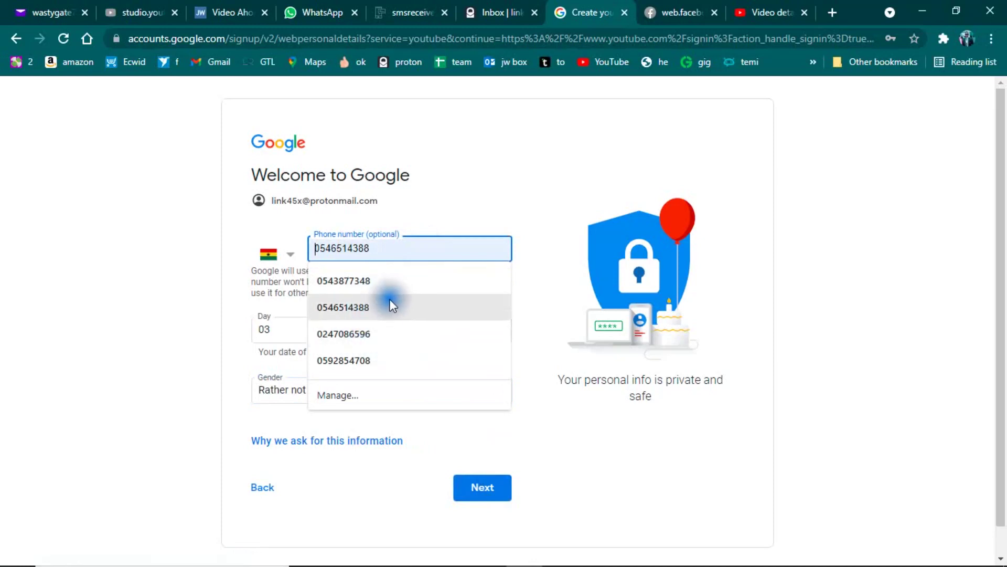
click(379, 360)
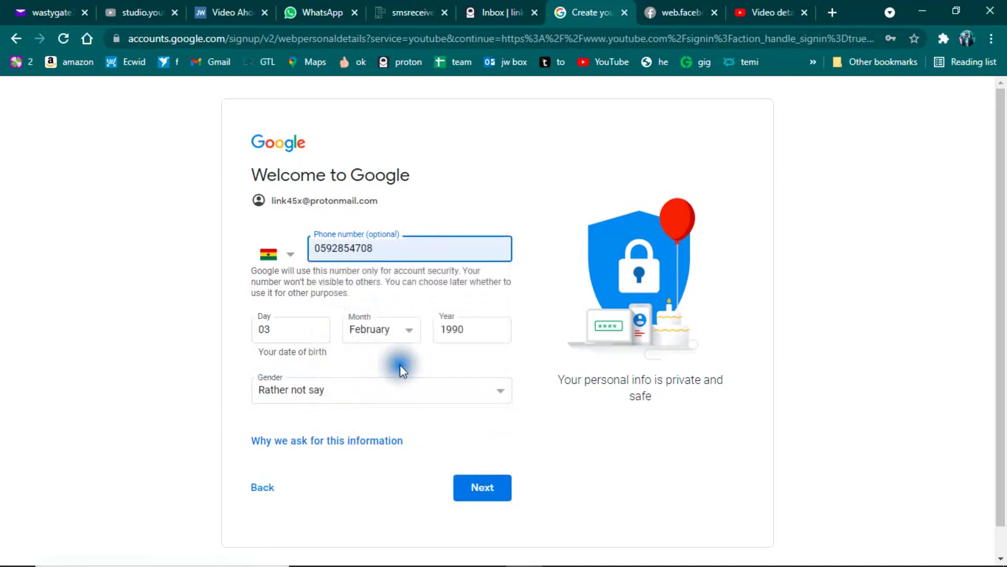
click(475, 482)
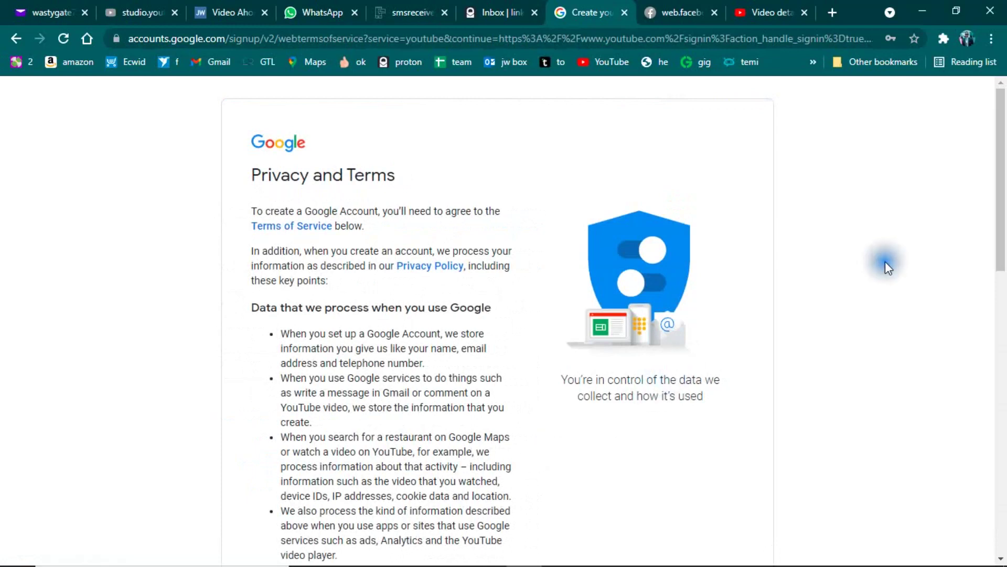
Accept Google's Privacy and Terms and decline the separate Chrome profile to land on YouTube
drag(1003, 193, 1003, 475)
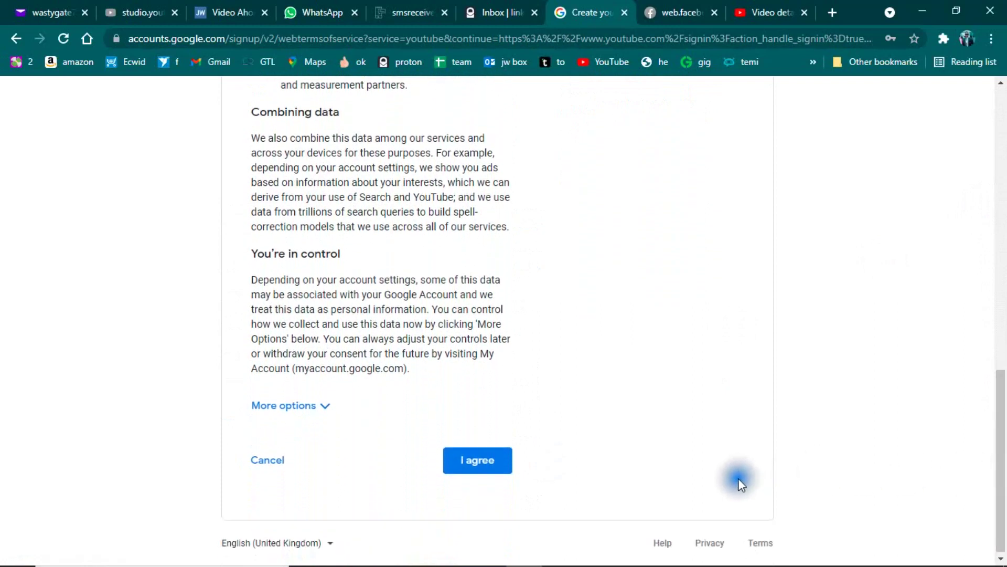
click(480, 462)
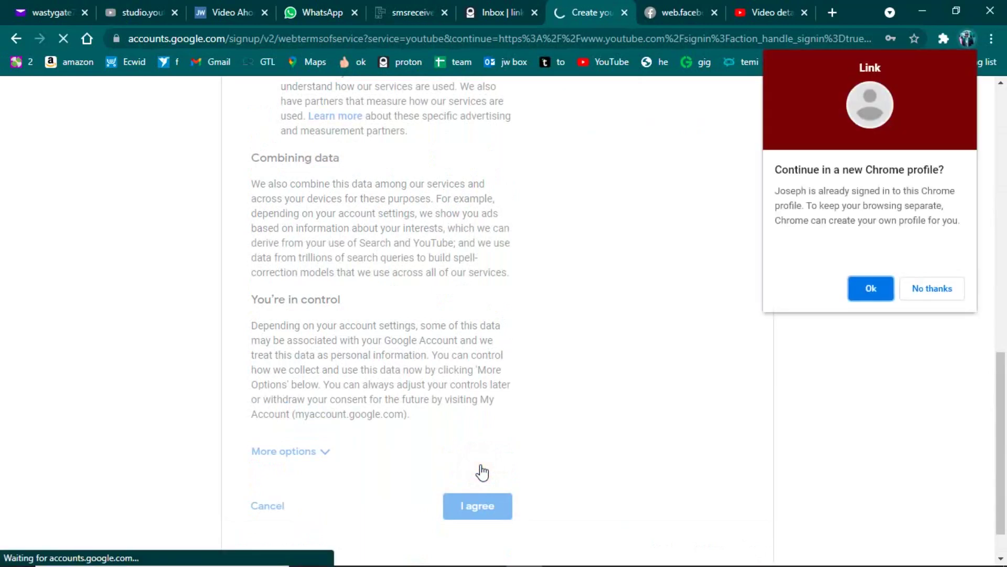
click(924, 287)
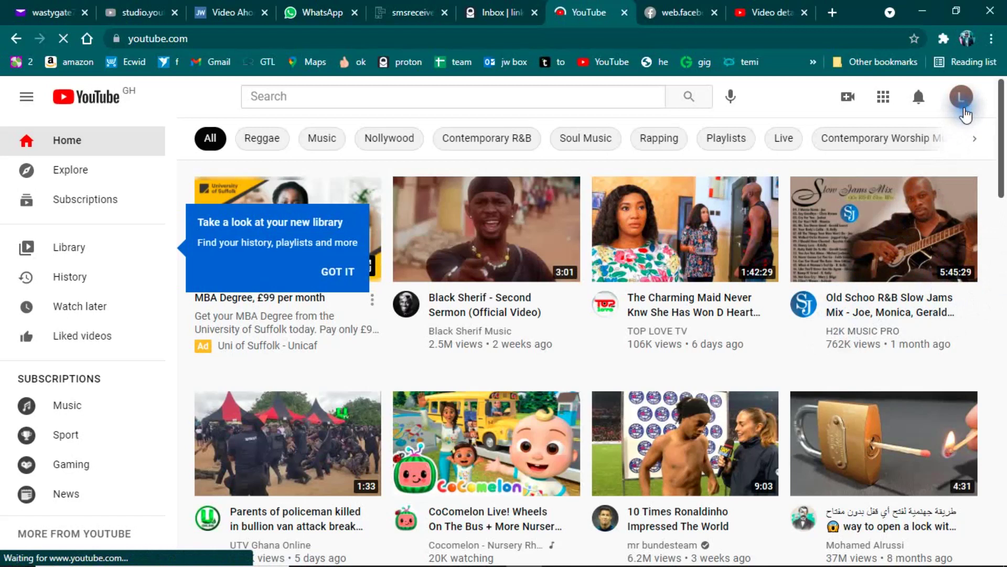
Verify the new ProtonMail account's e-mail in the avatar menu, then search YouTube for 'king vellow'
click(964, 104)
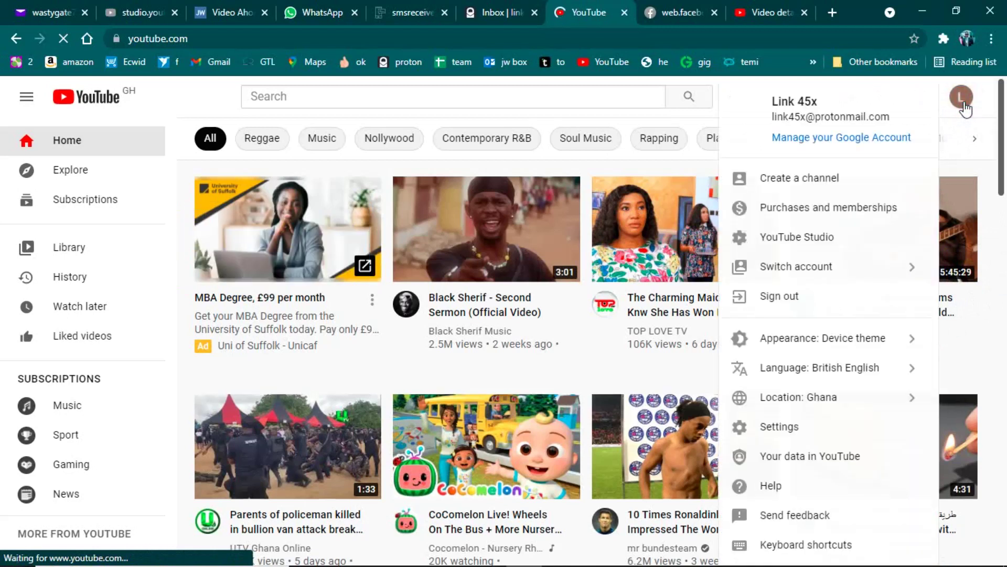
drag(772, 116, 894, 118)
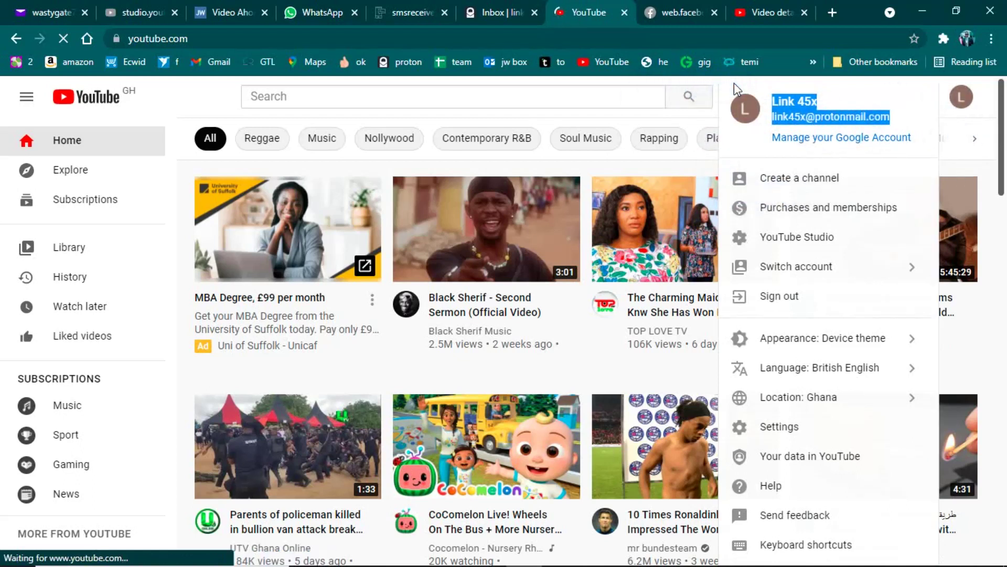
click(202, 101)
click(331, 99)
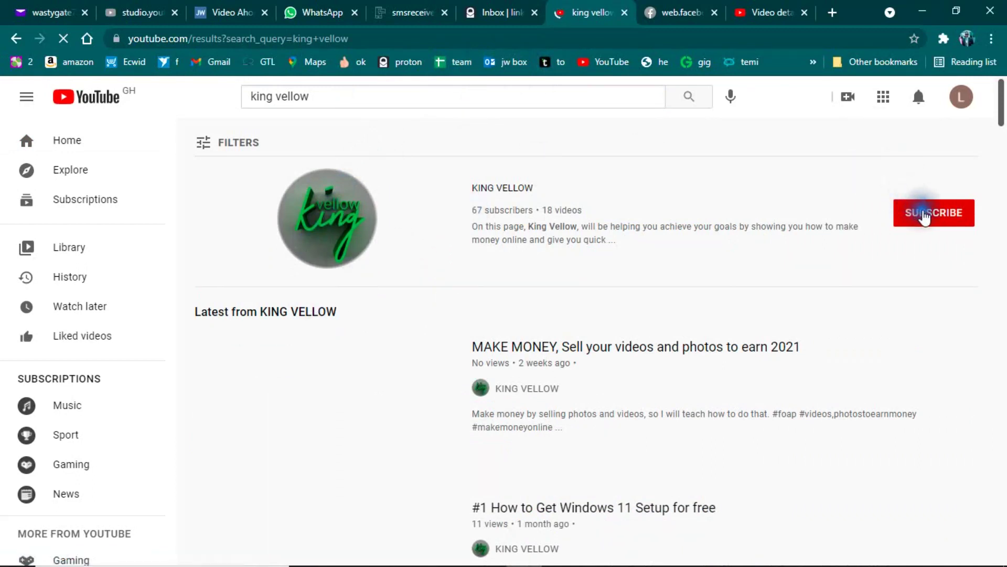
Subscribe to KING VELLOW from the search results and set its notification bell to All
click(925, 216)
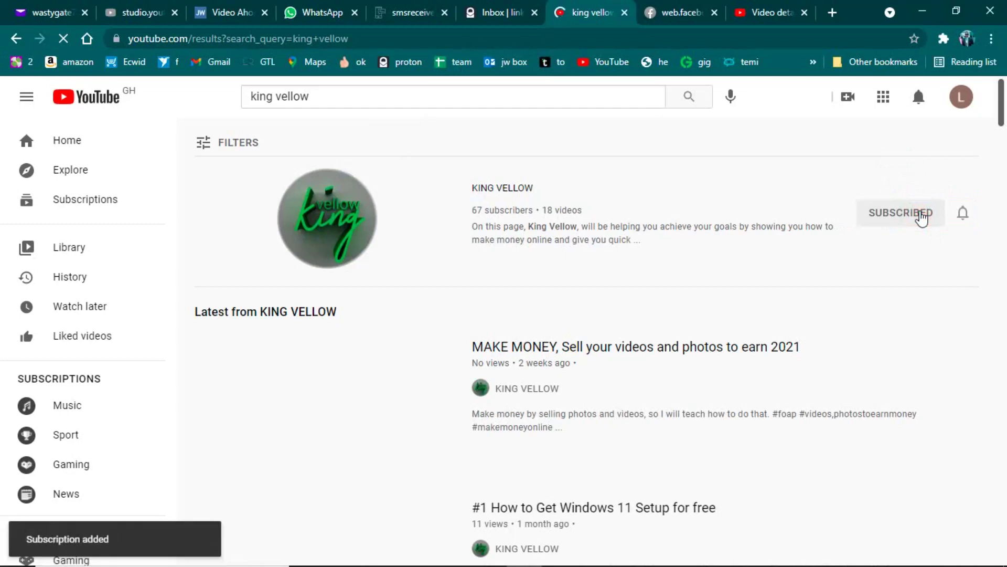
click(965, 215)
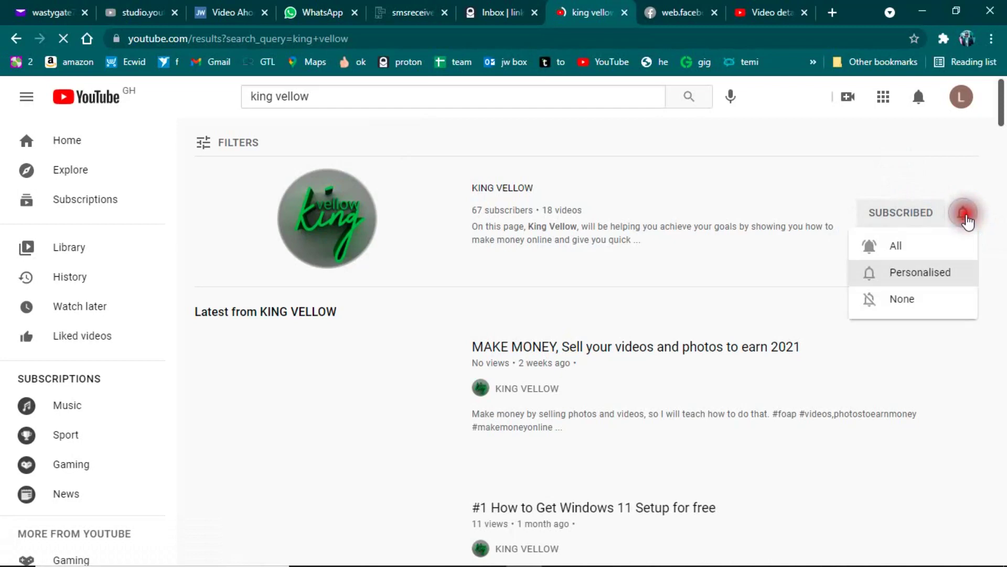
click(935, 245)
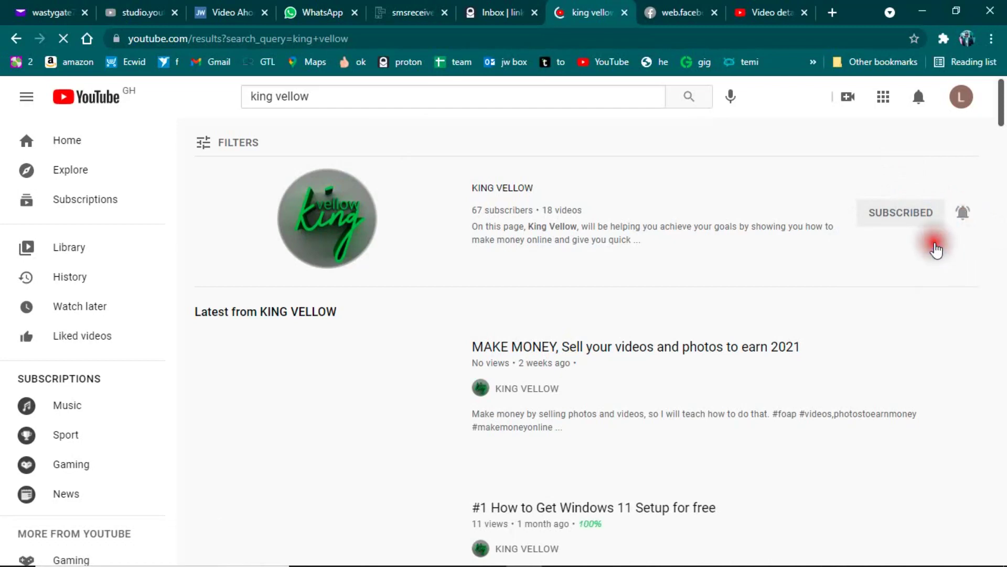
click(963, 215)
click(945, 242)
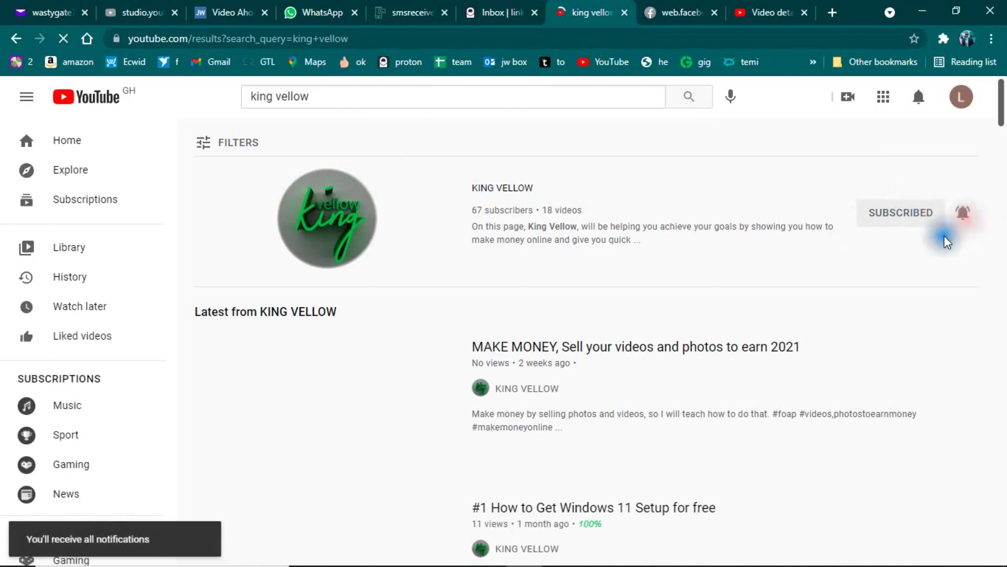